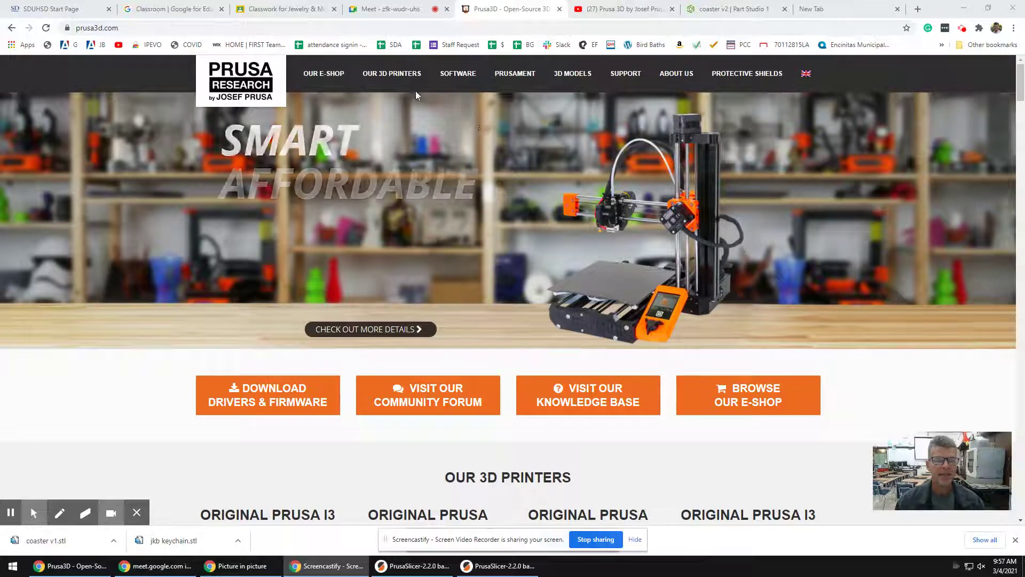
Launch PrusaSlicer from the Prusa3D folder in the Windows Start menu
mouse_move(447, 85)
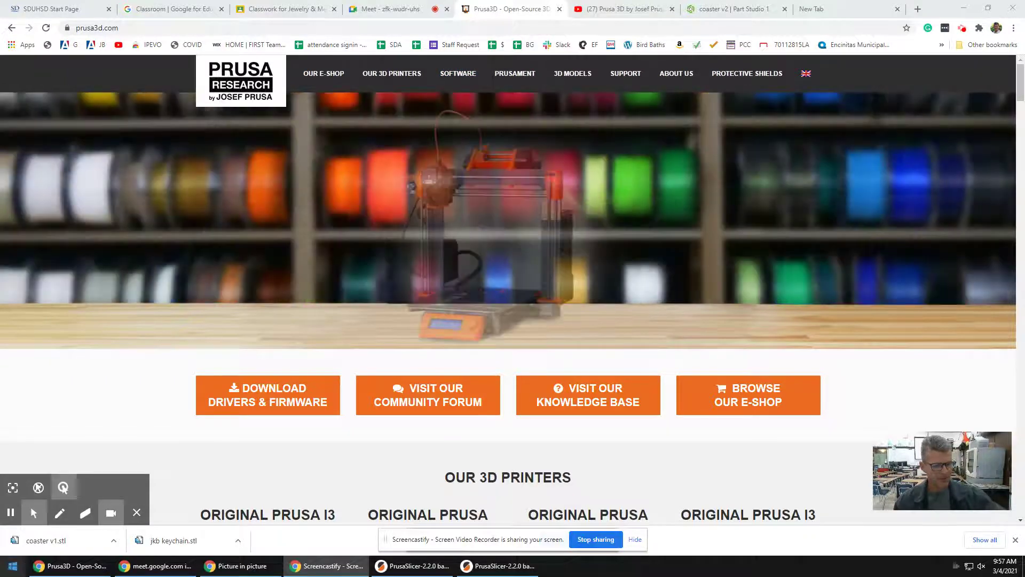
click(24, 572)
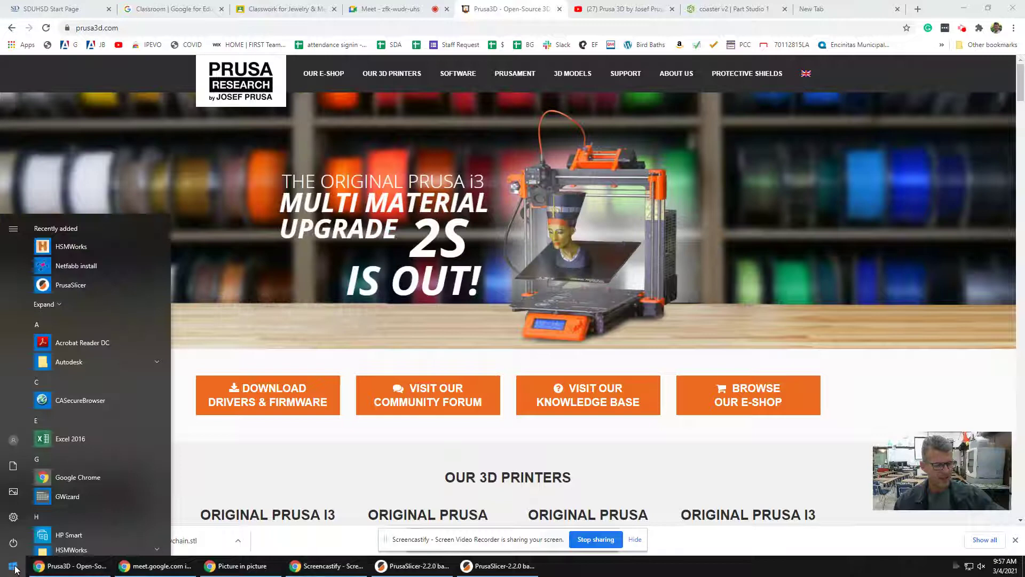
scroll(81, 444, down, 10)
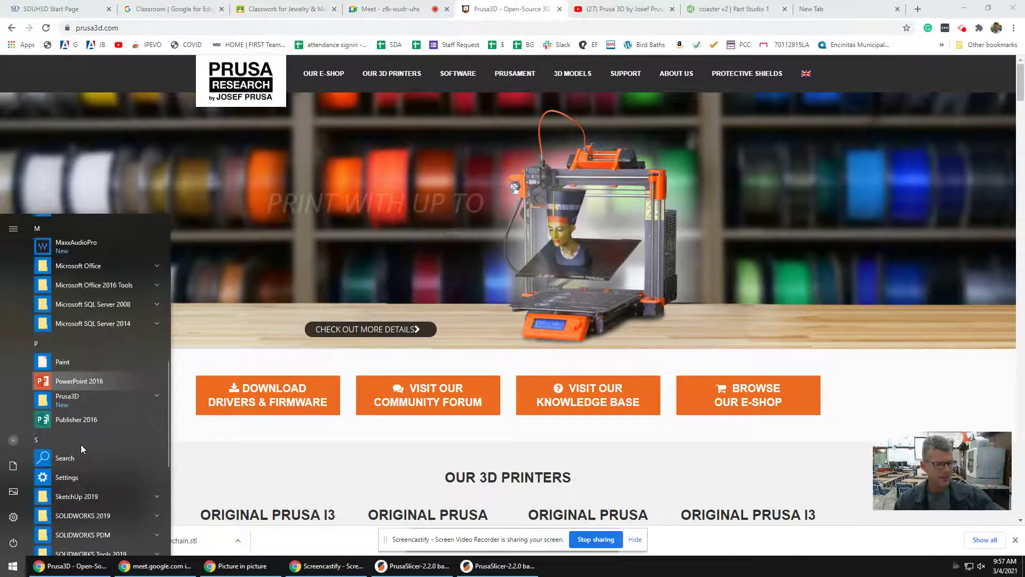
click(92, 396)
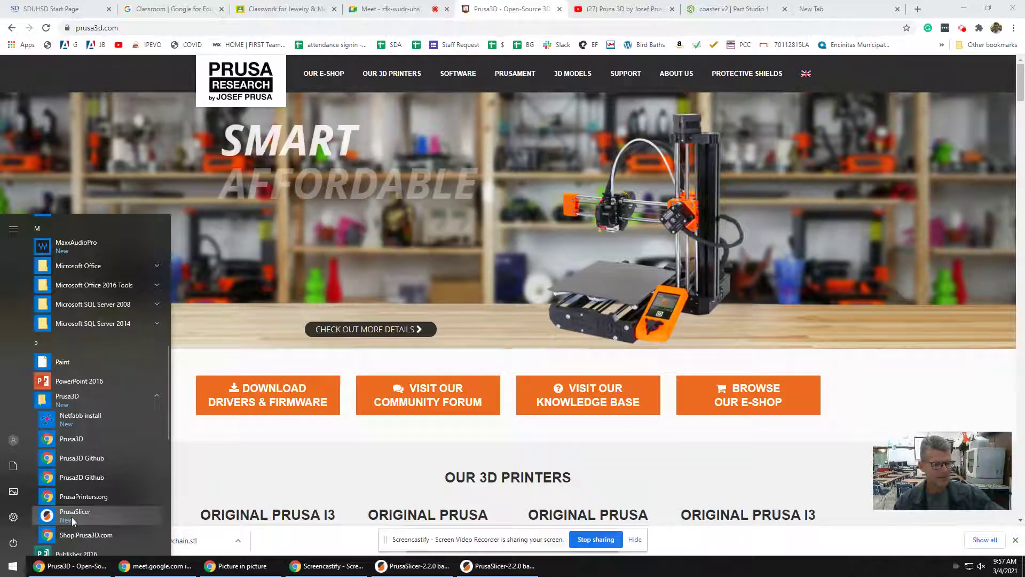
click(72, 517)
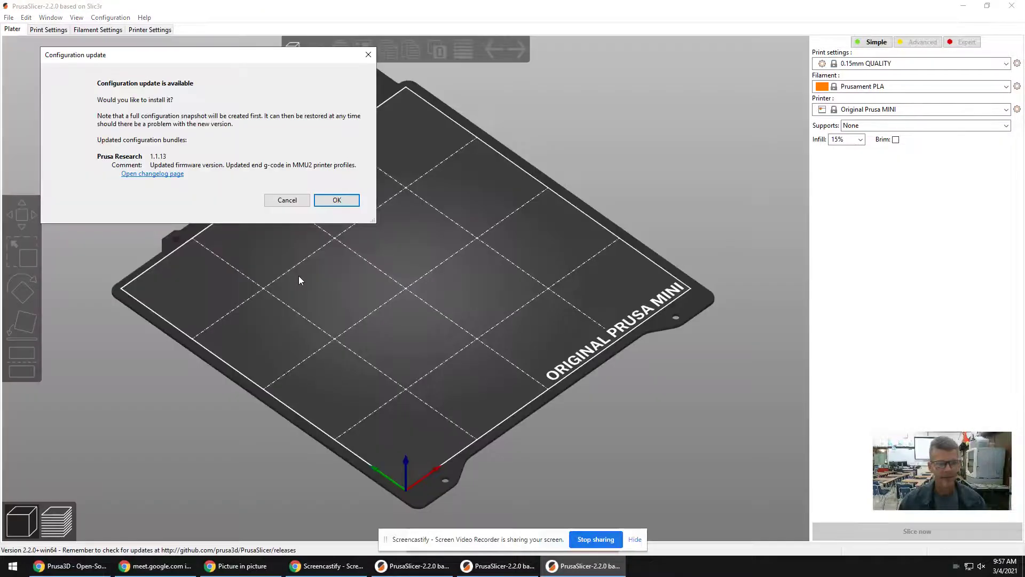
Cancel the configuration update, then look through the File, Edit and Window menus
click(298, 200)
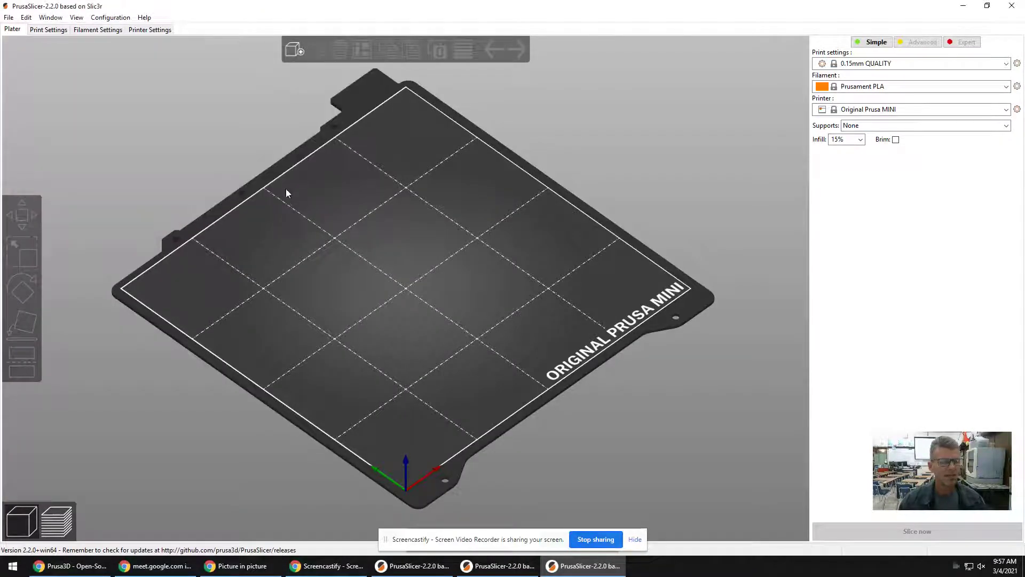
click(9, 18)
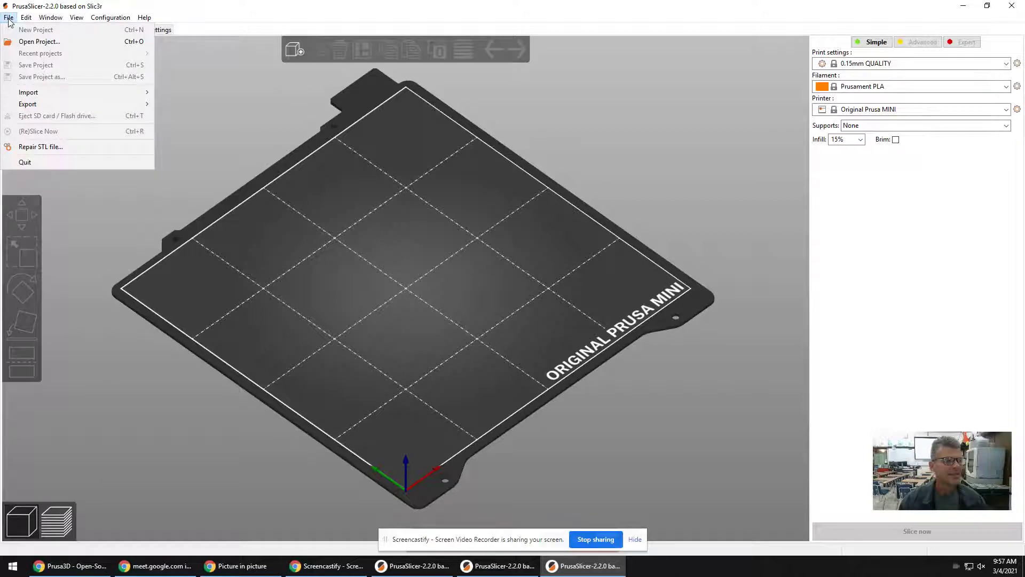
mouse_move(46, 18)
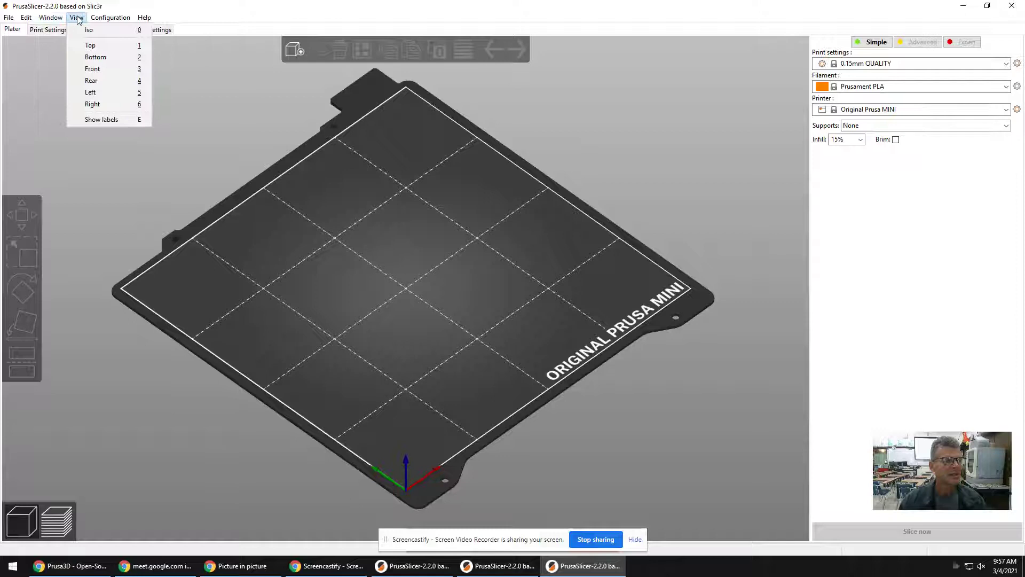
mouse_move(104, 20)
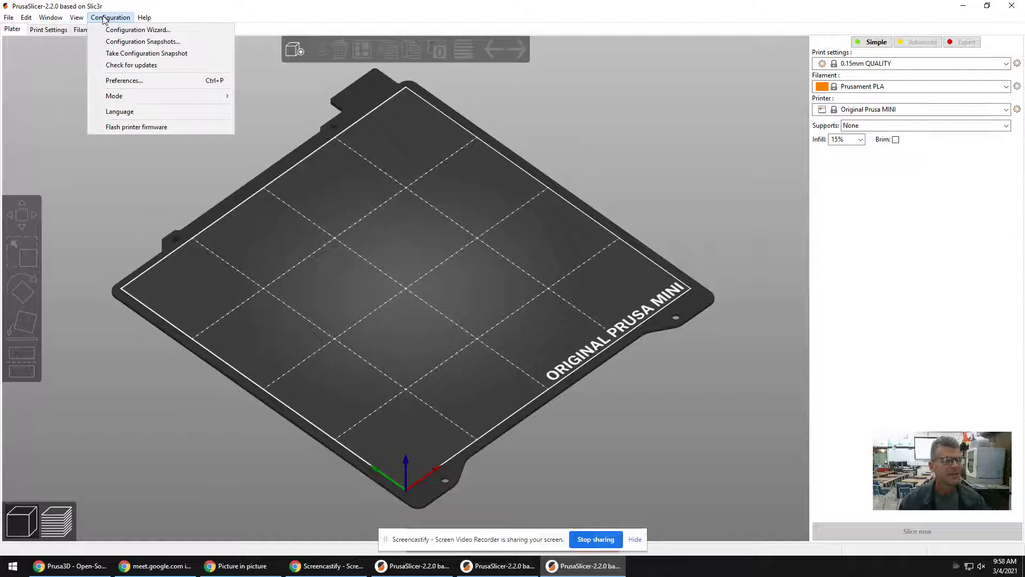
Start the Configuration Wizard and tick the Original Prusa i3 MK3S 0.4 mm nozzle printer
click(121, 30)
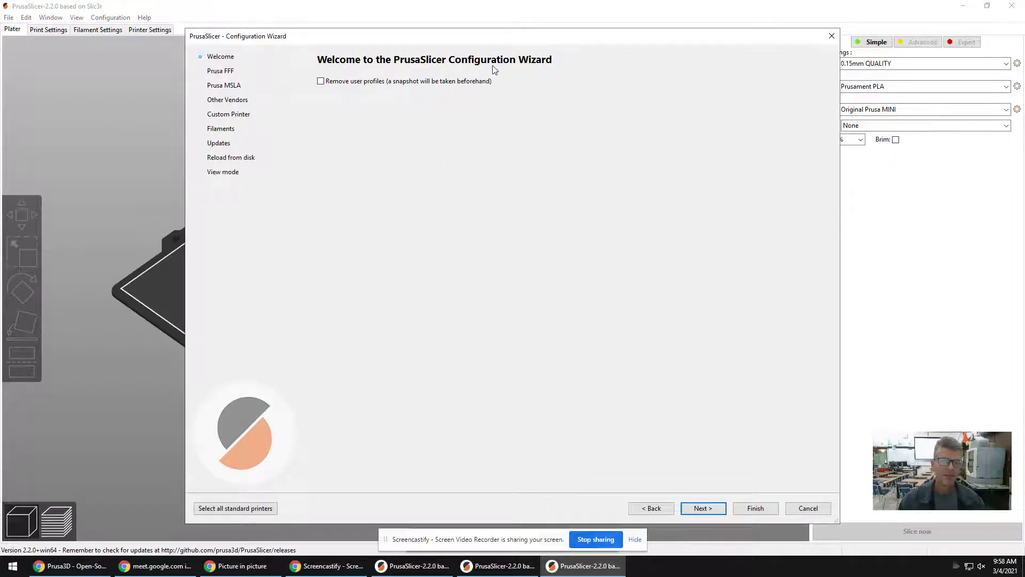
click(689, 508)
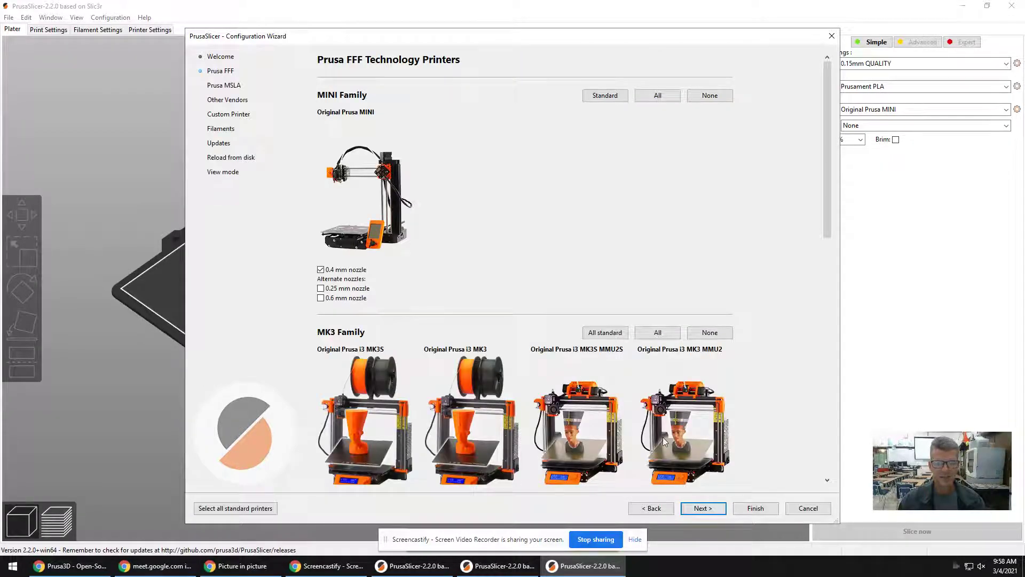
scroll(665, 442, down, 3)
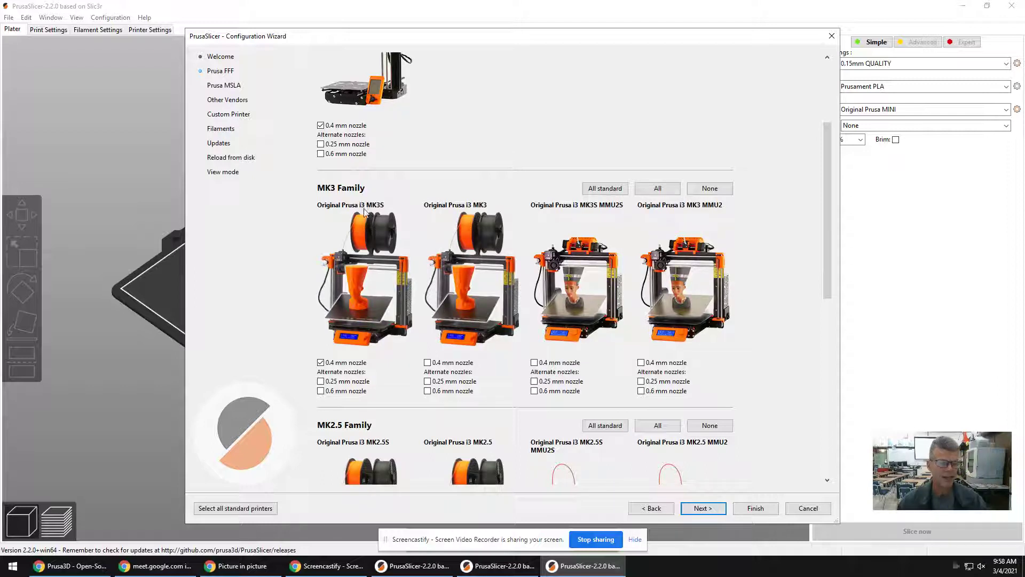
click(321, 362)
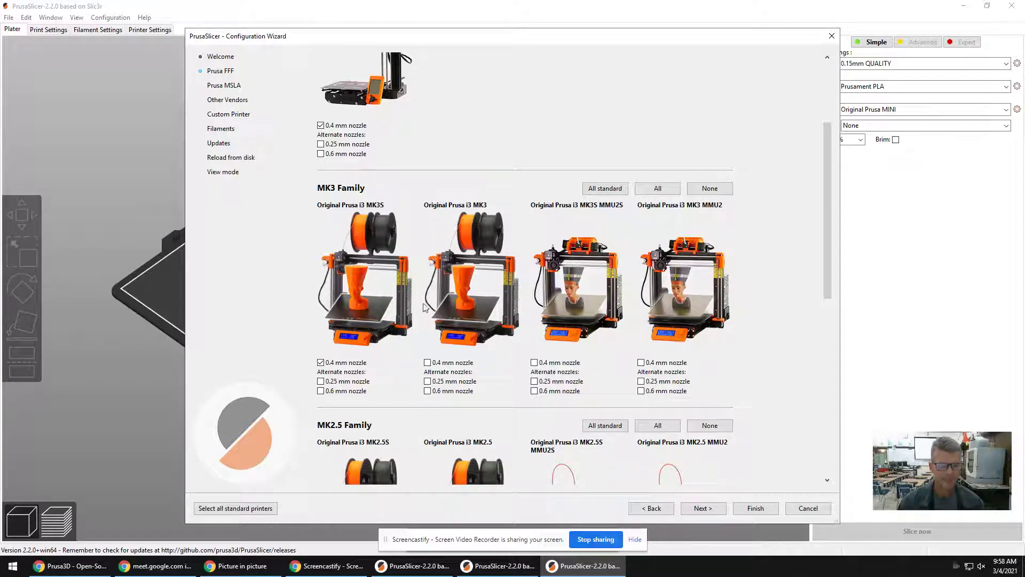
scroll(405, 350, down, 1)
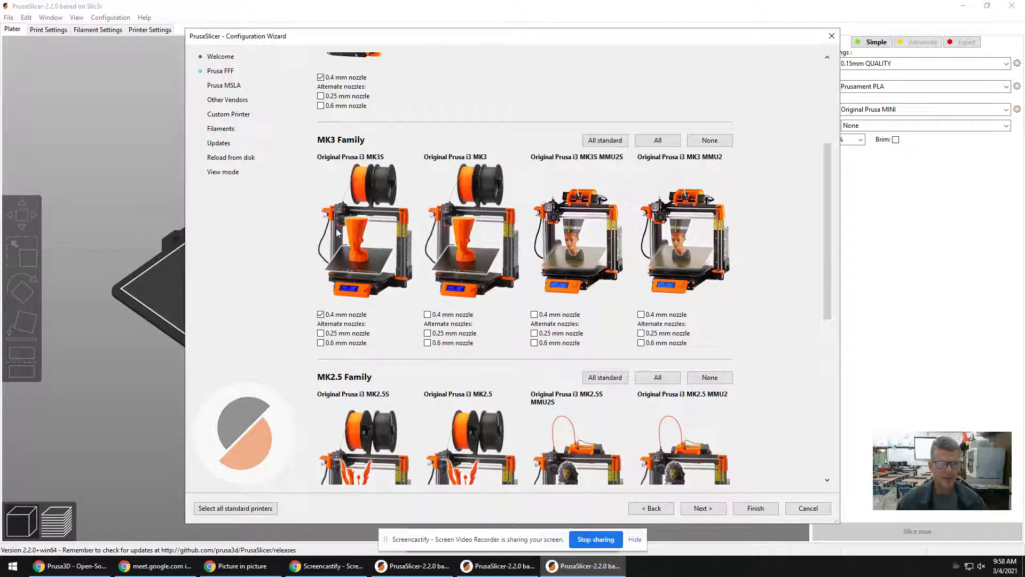
Advance past the MSLA, other vendors and custom printer pages to filament selection
click(714, 510)
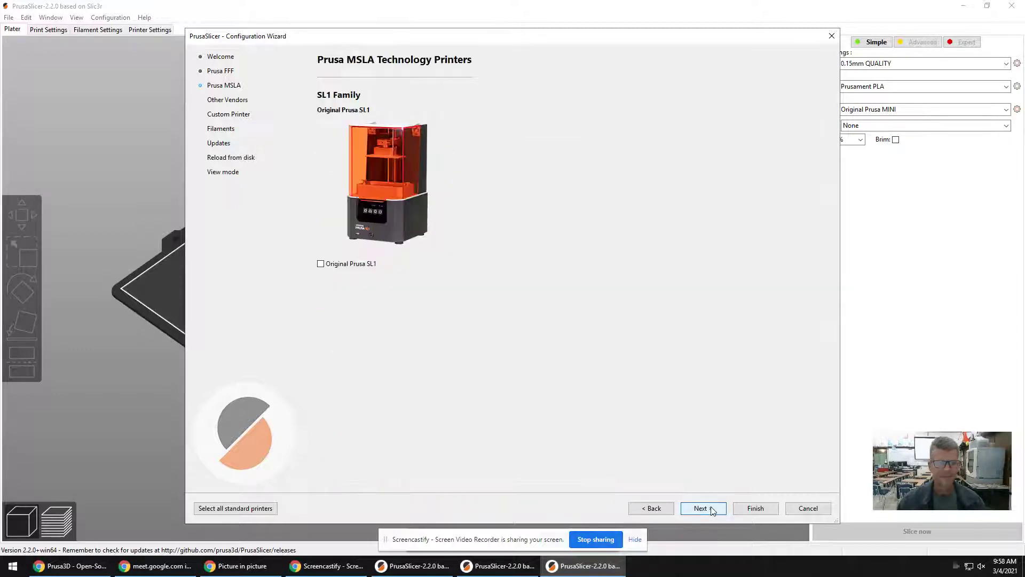
click(711, 508)
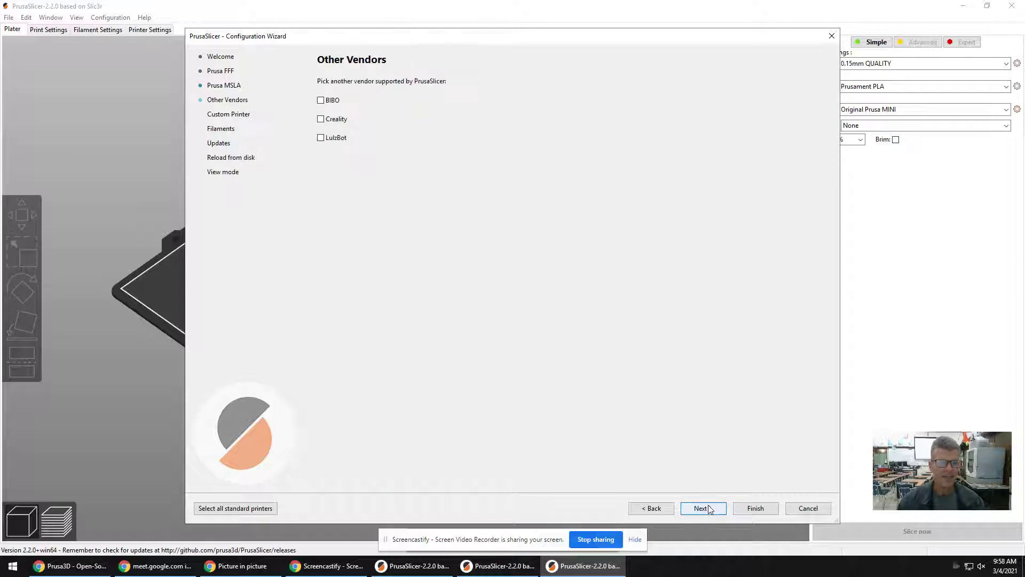
click(708, 510)
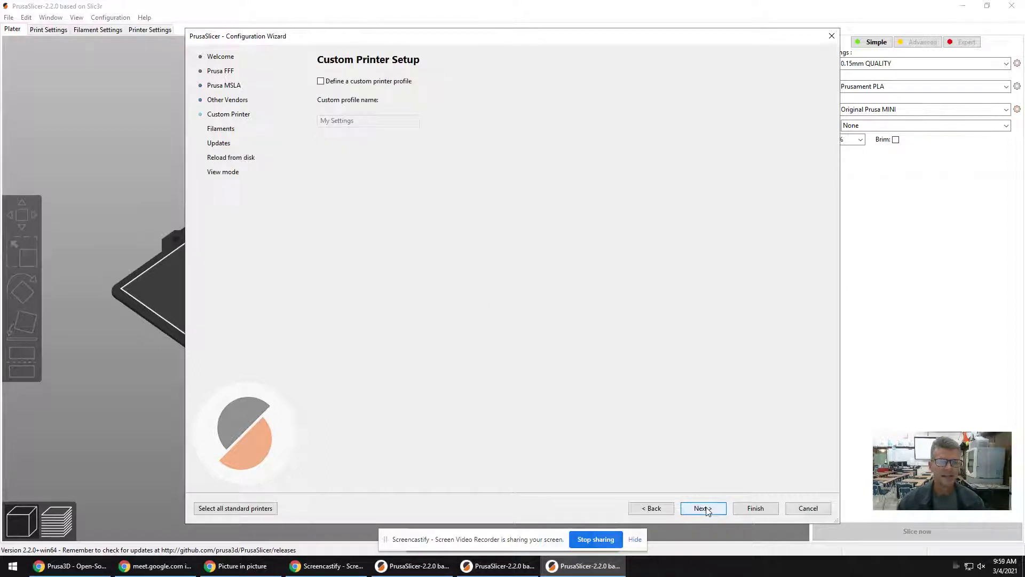
click(708, 509)
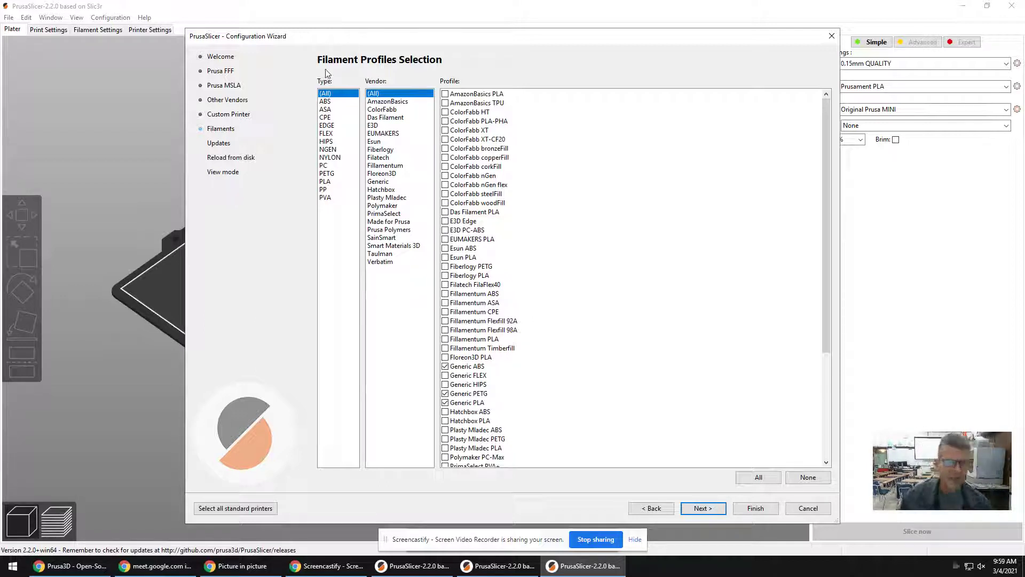
Filter filaments to Type PLA and Vendor Prusa Polymers, keeping Prusament PLA, and continue
click(329, 182)
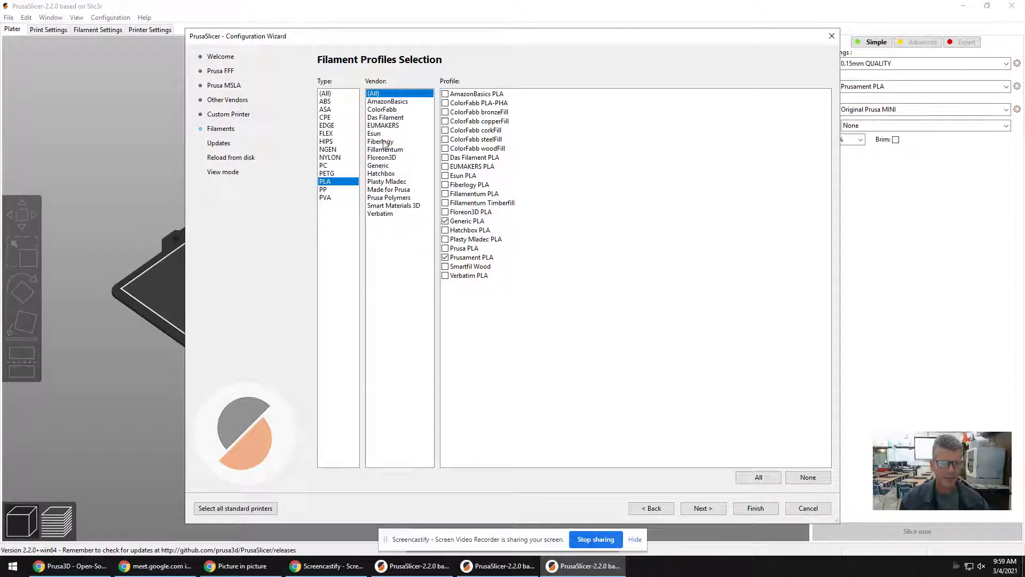
click(382, 199)
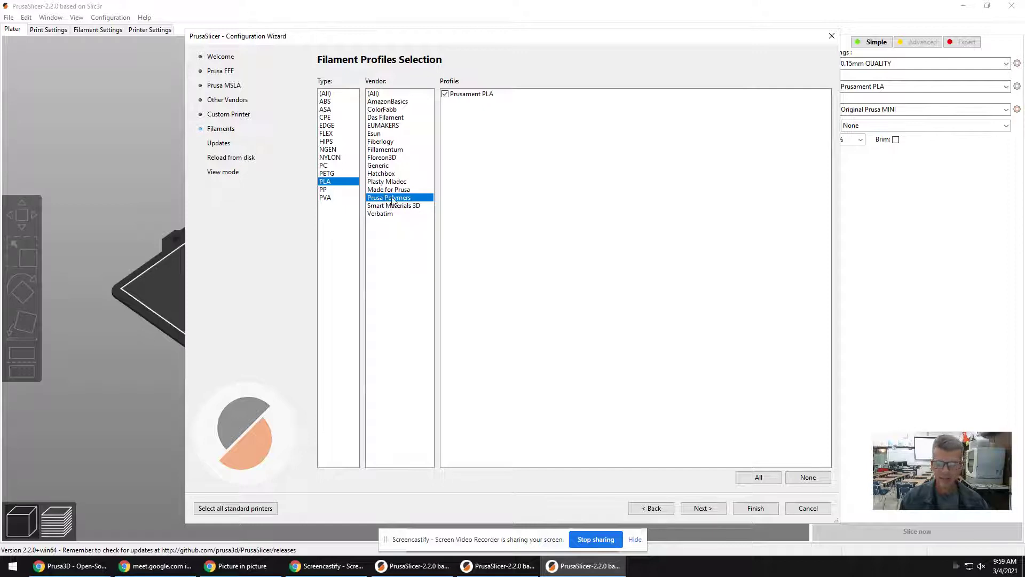
click(702, 508)
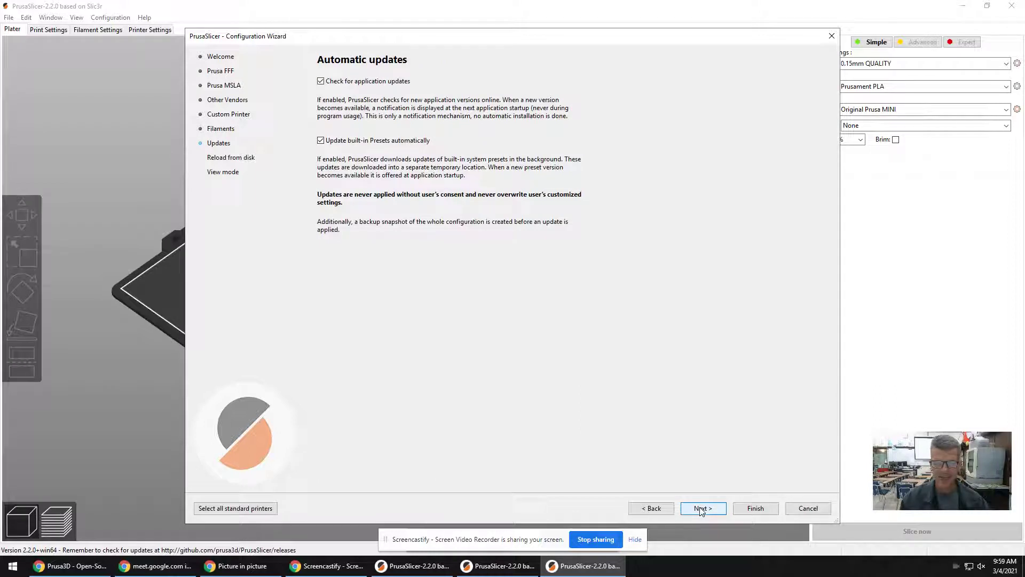
Step past the Automatic updates page and finish the Configuration Wizard
click(702, 510)
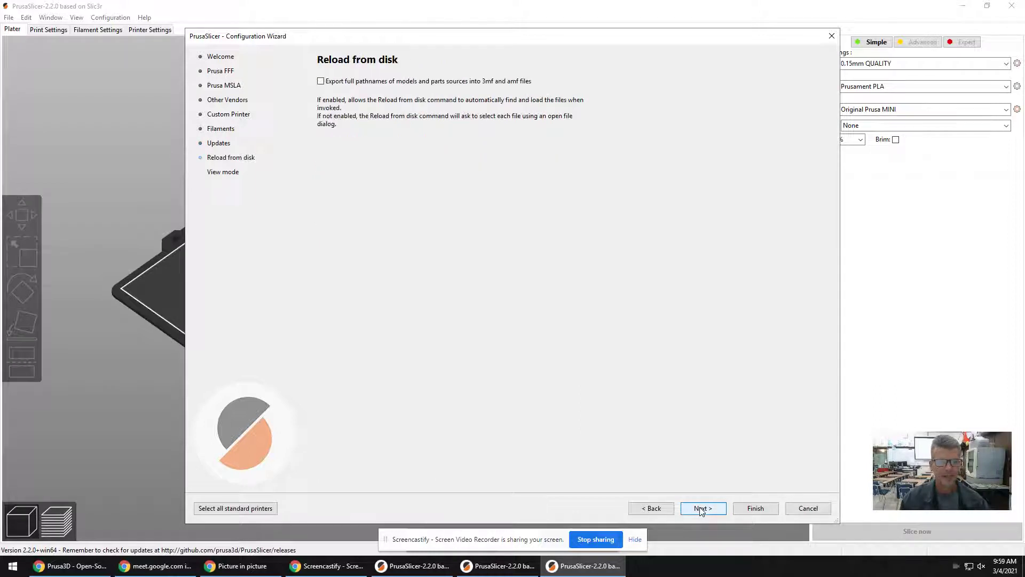
click(748, 508)
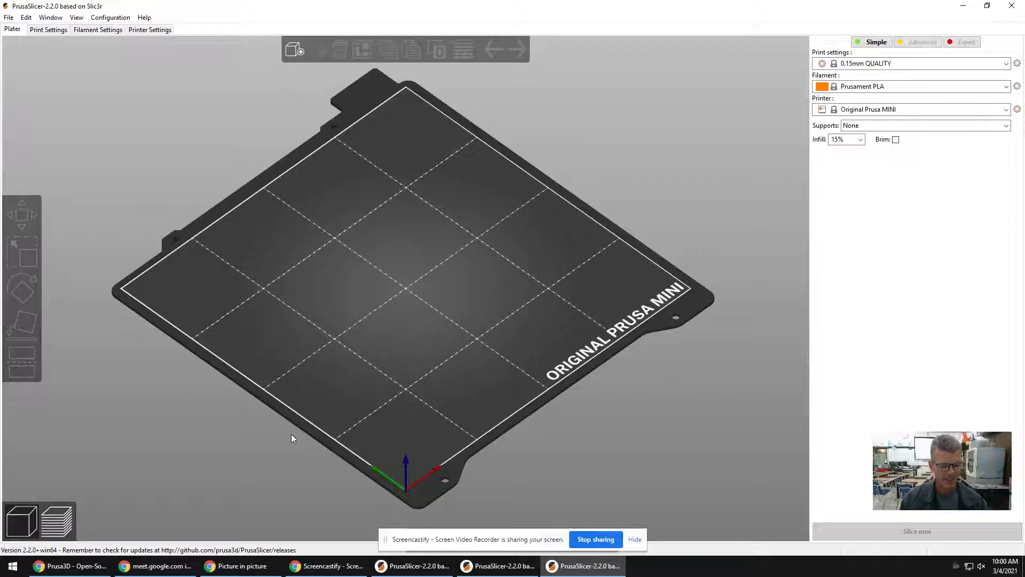
In Chrome's Onshape tab, open the Keychain JKB version 1 document and zoom onto the model
mouse_move(70, 566)
click(47, 518)
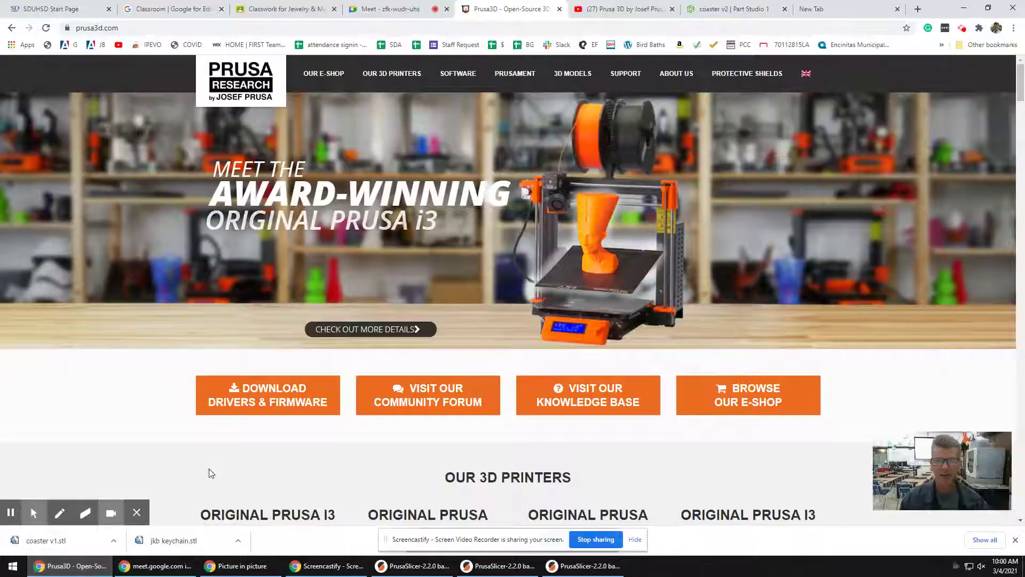
click(729, 9)
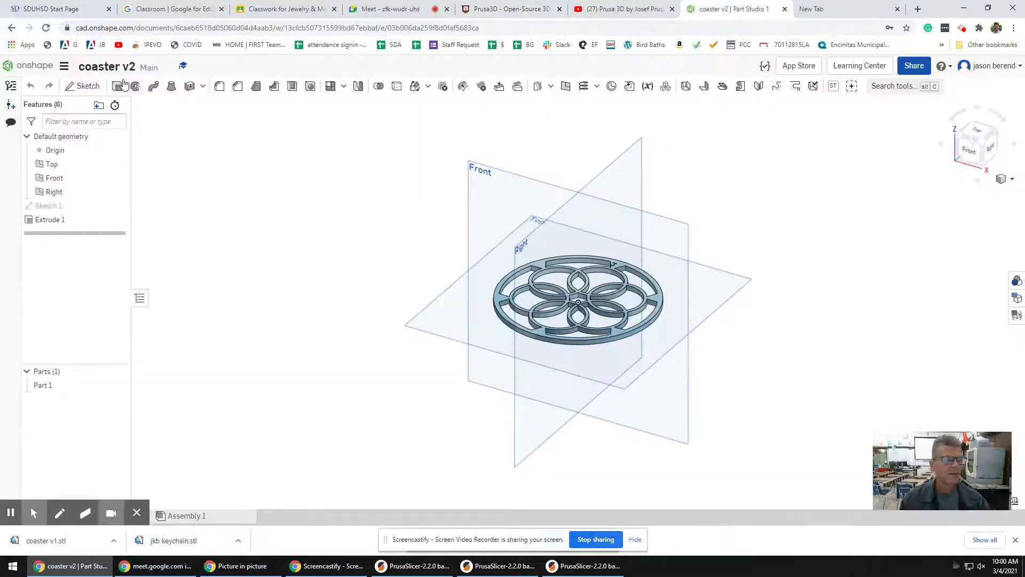
click(26, 66)
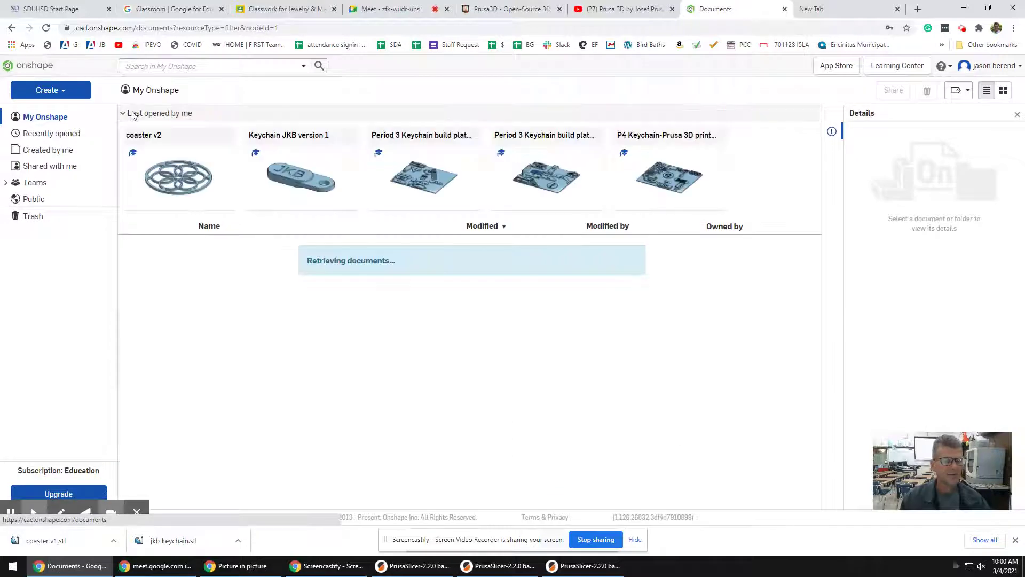
click(299, 174)
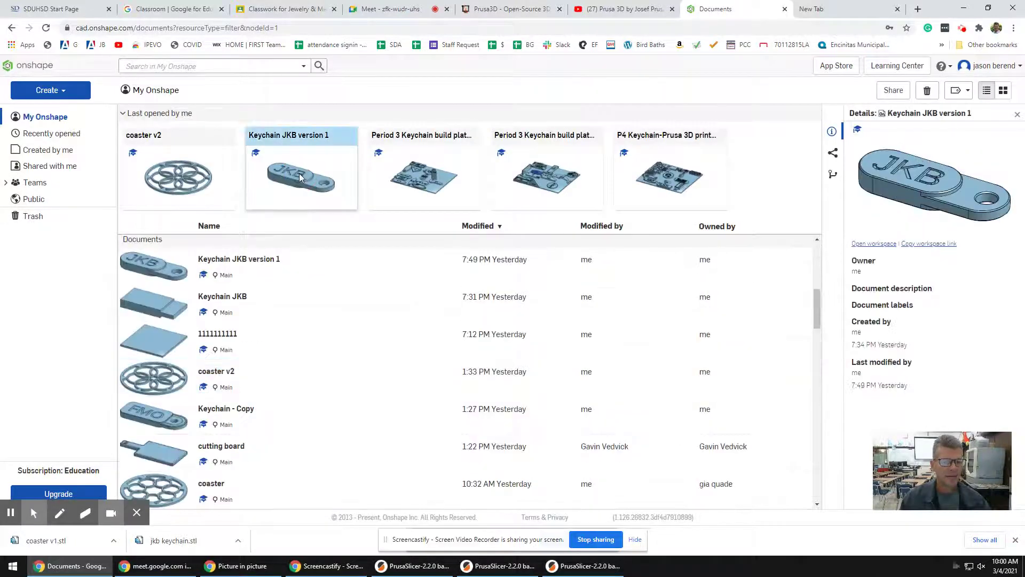
double_click(299, 176)
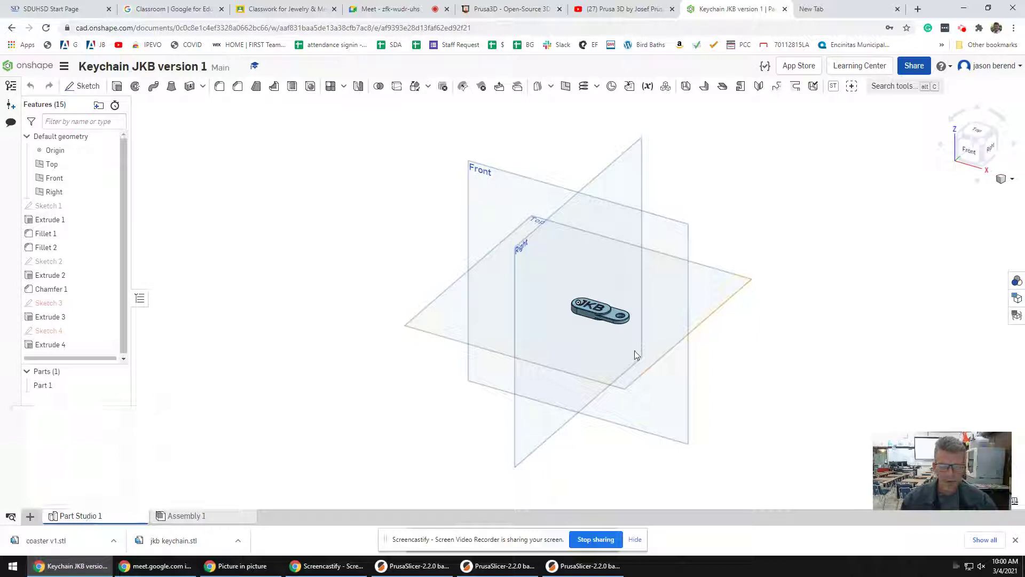
scroll(620, 334, up, 5)
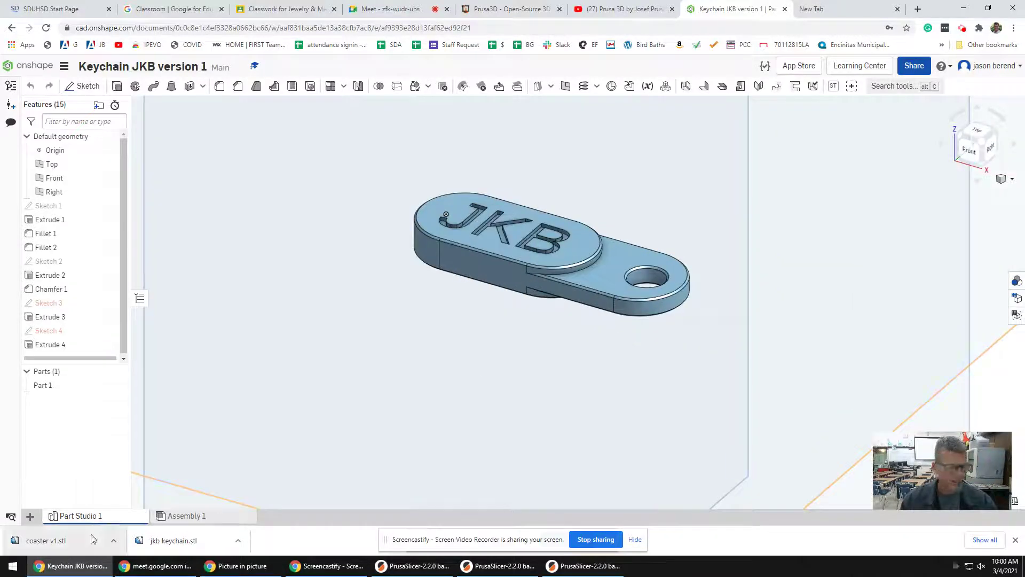
Export Part Studio 1 as an STL named 'keychain p2' into Downloads
right_click(88, 516)
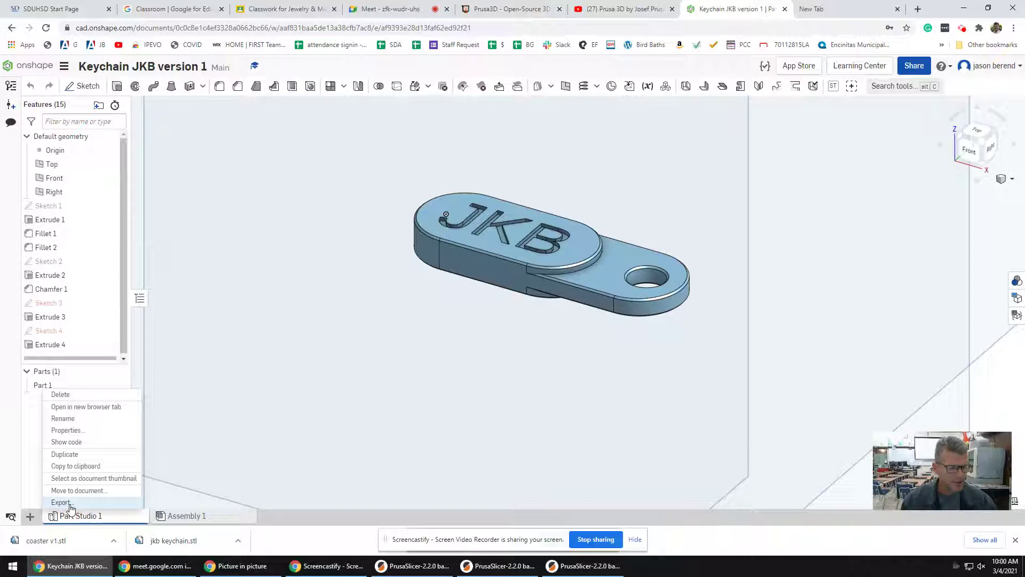
click(69, 503)
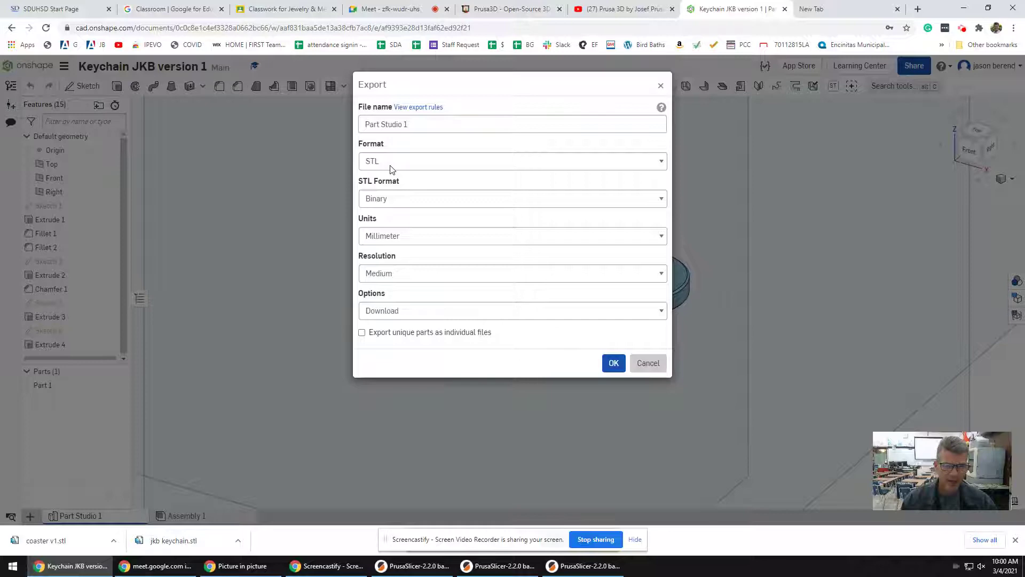
click(613, 364)
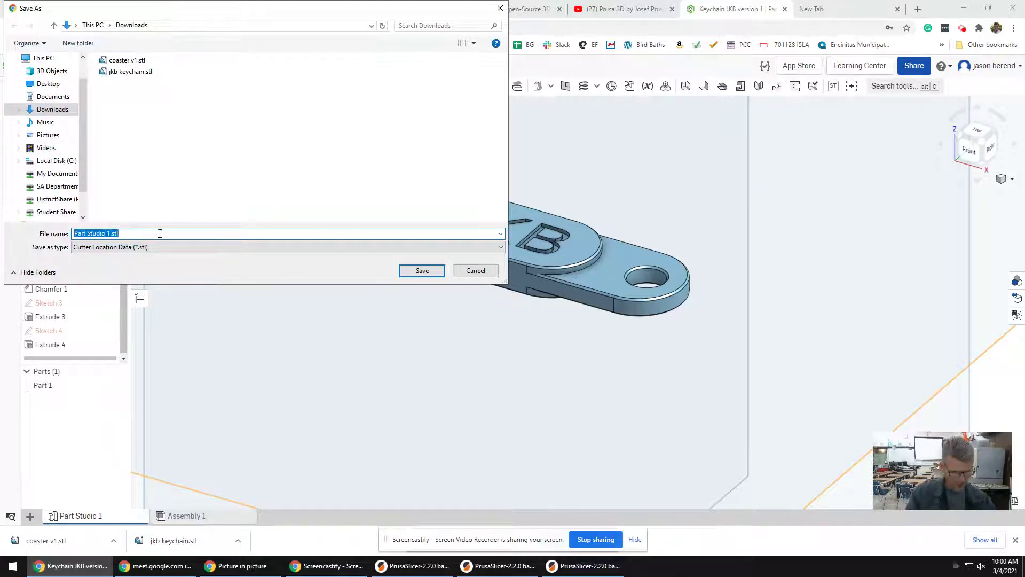
text(keyc)
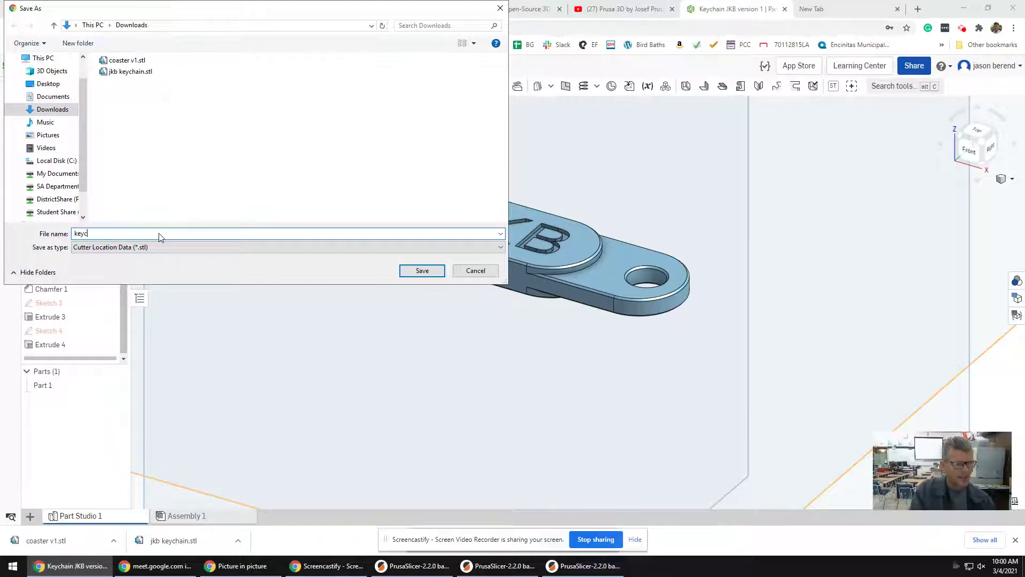
text(hain p)
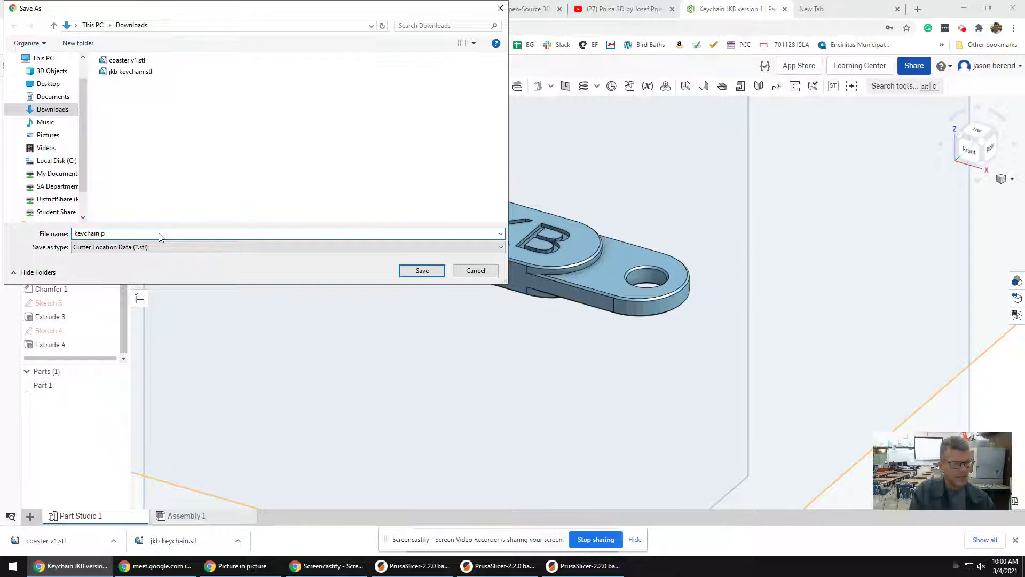
text(2)
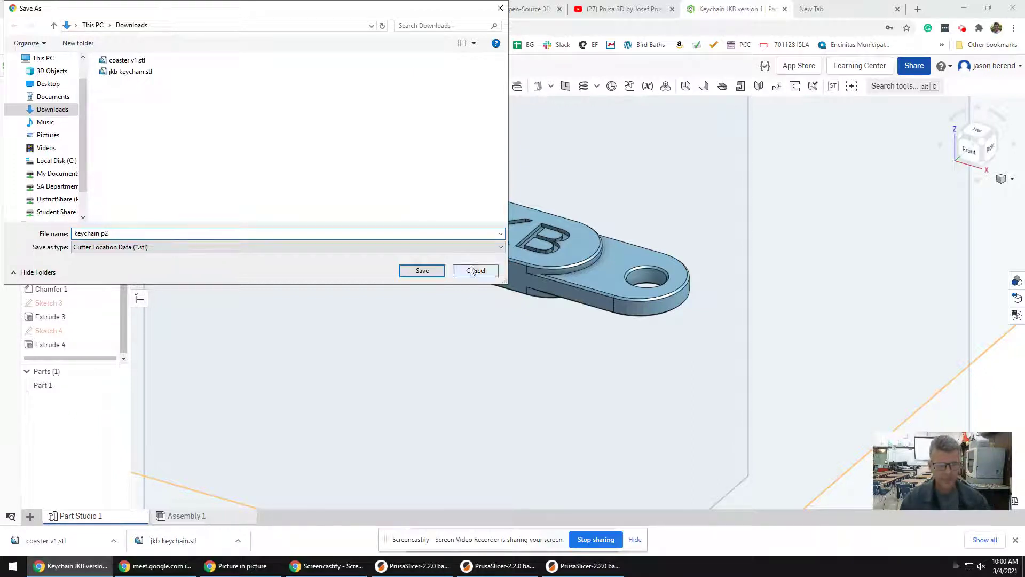
click(422, 271)
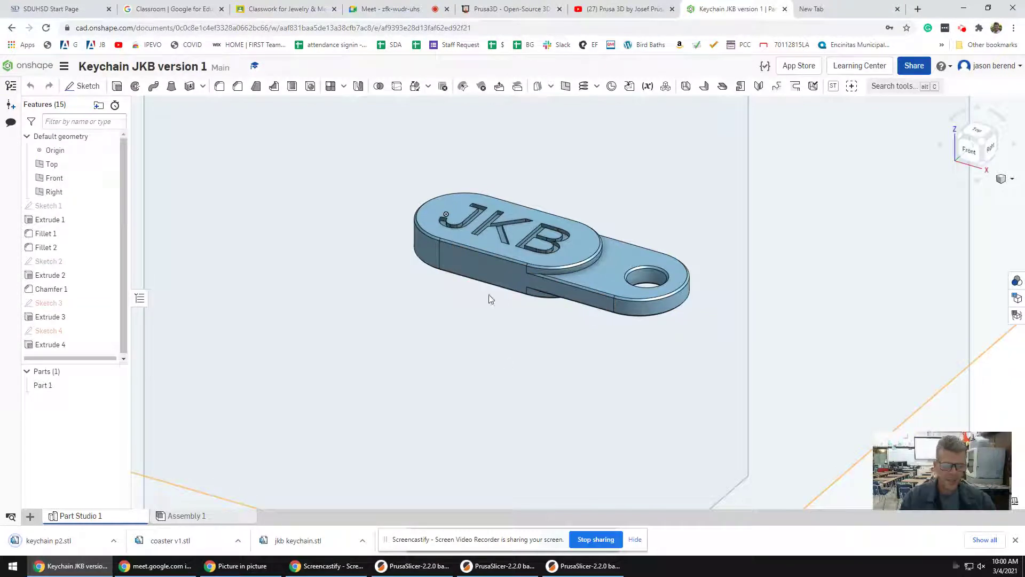
Minimise Chrome to bring PrusaSlicer's empty Original Prusa MINI bed back into view
click(964, 11)
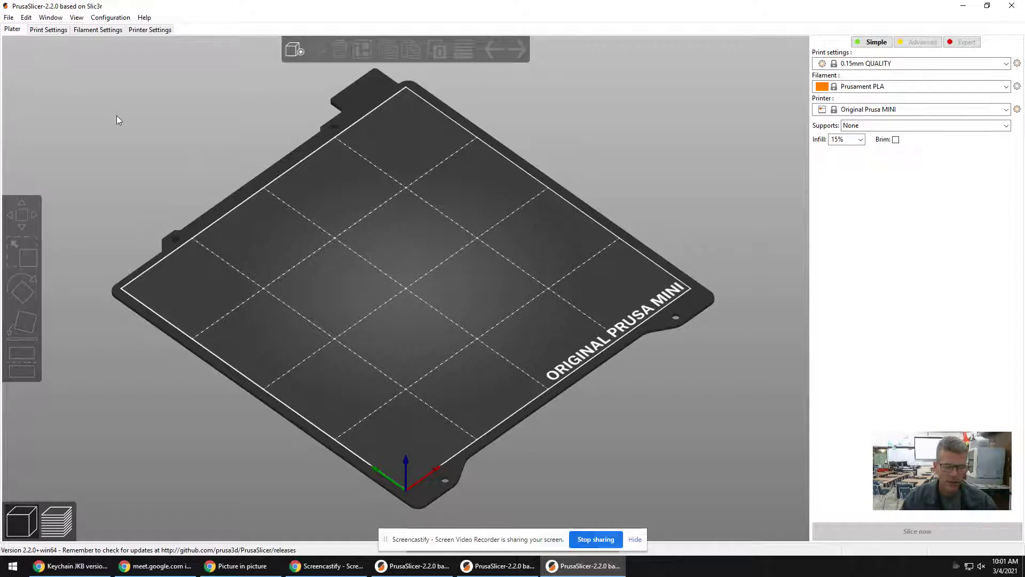
Import keychain p2.stl from Downloads onto the MINI print bed
click(11, 17)
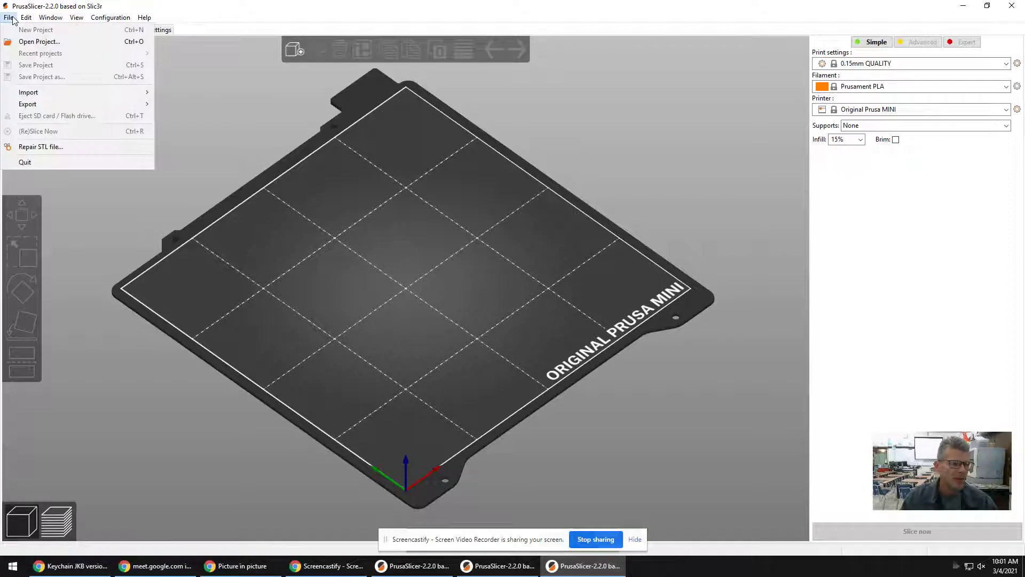
mouse_move(29, 94)
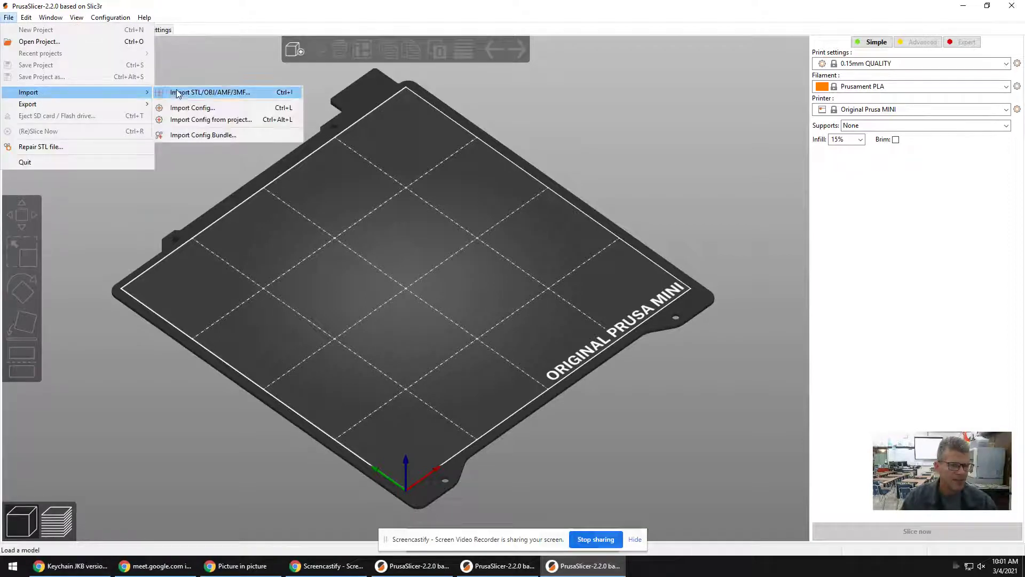
click(223, 93)
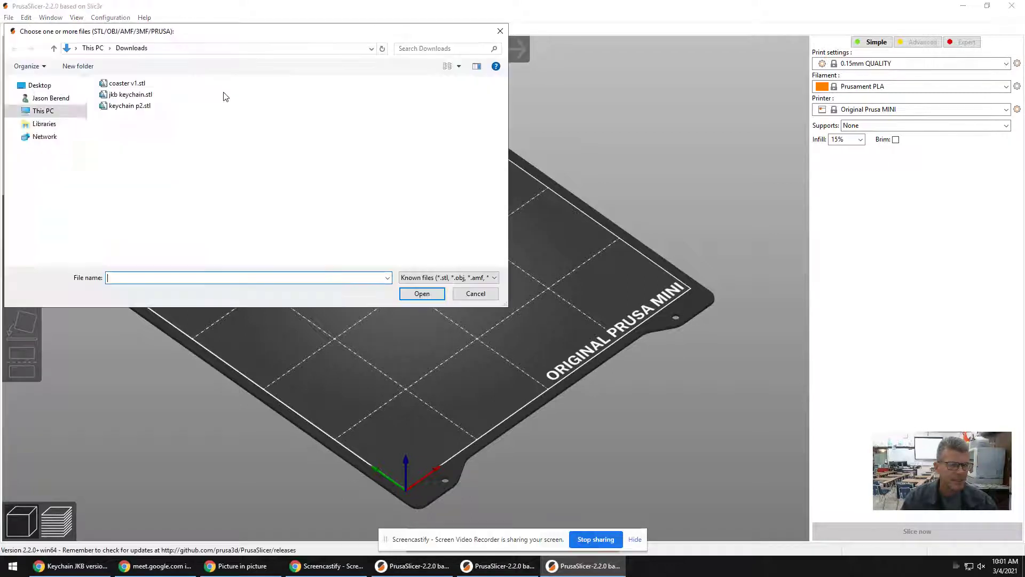
click(129, 106)
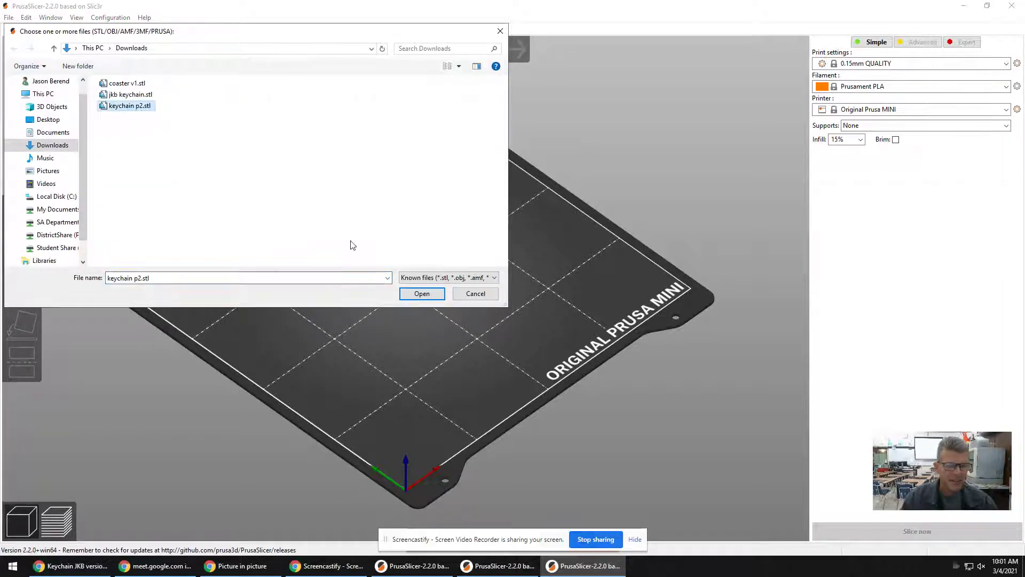
click(412, 294)
scroll(417, 286, up, 5)
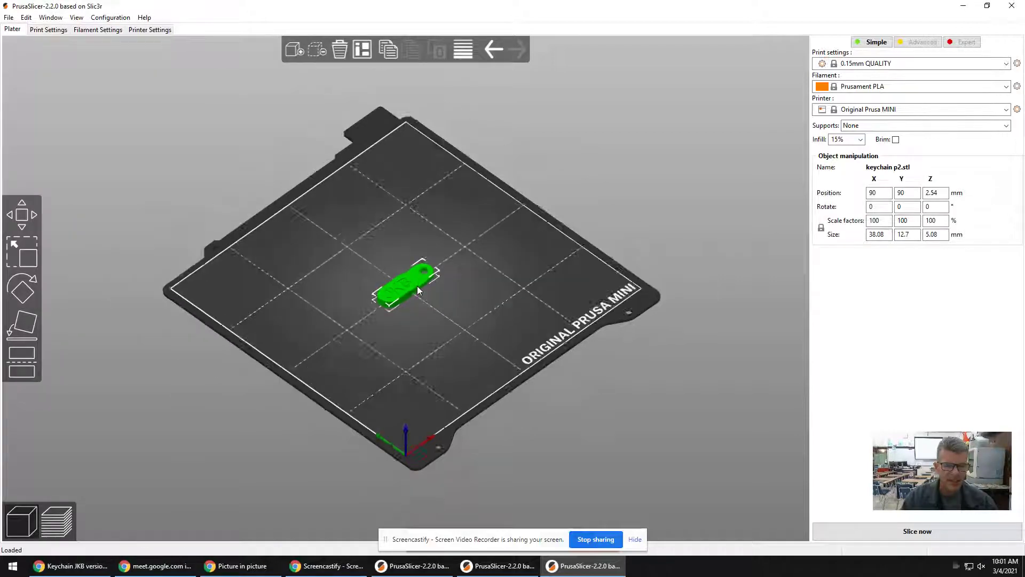
Drag the keychain to the bed's left edge, then back to just off the bed centre
scroll(411, 288, down, 3)
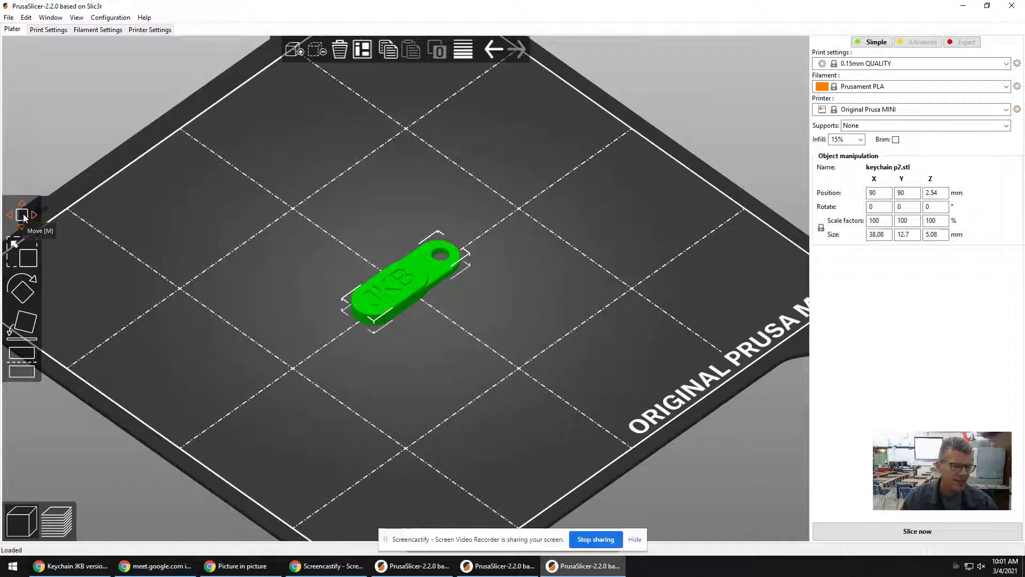
drag(383, 300, 299, 262)
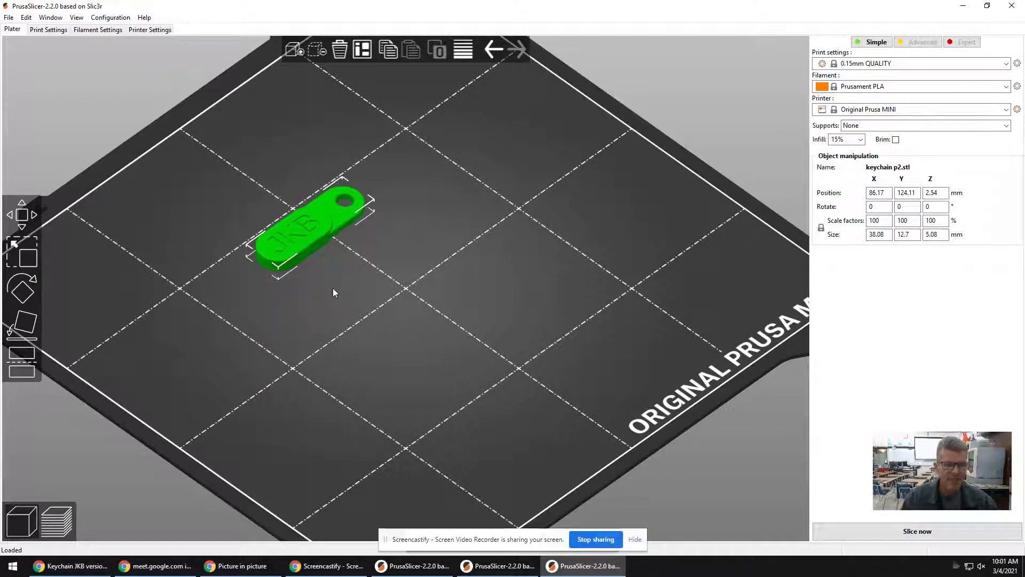
drag(300, 245, 62, 264)
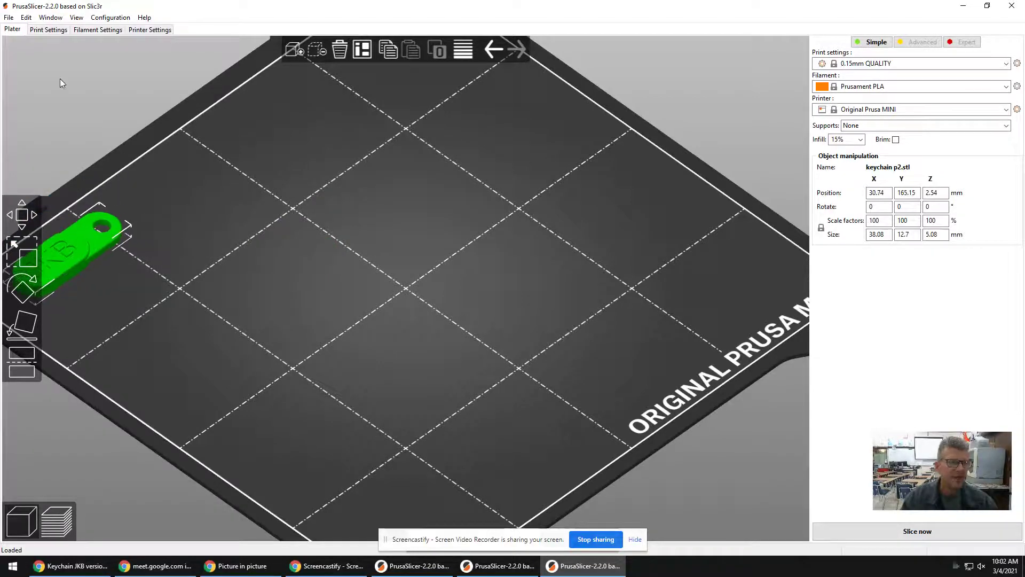
click(13, 19)
mouse_move(29, 95)
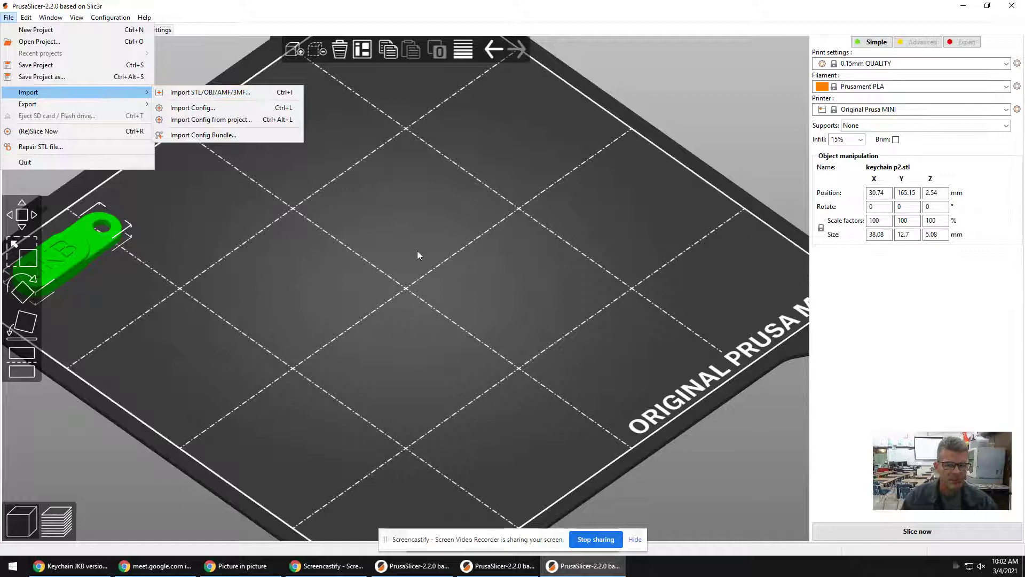
click(432, 262)
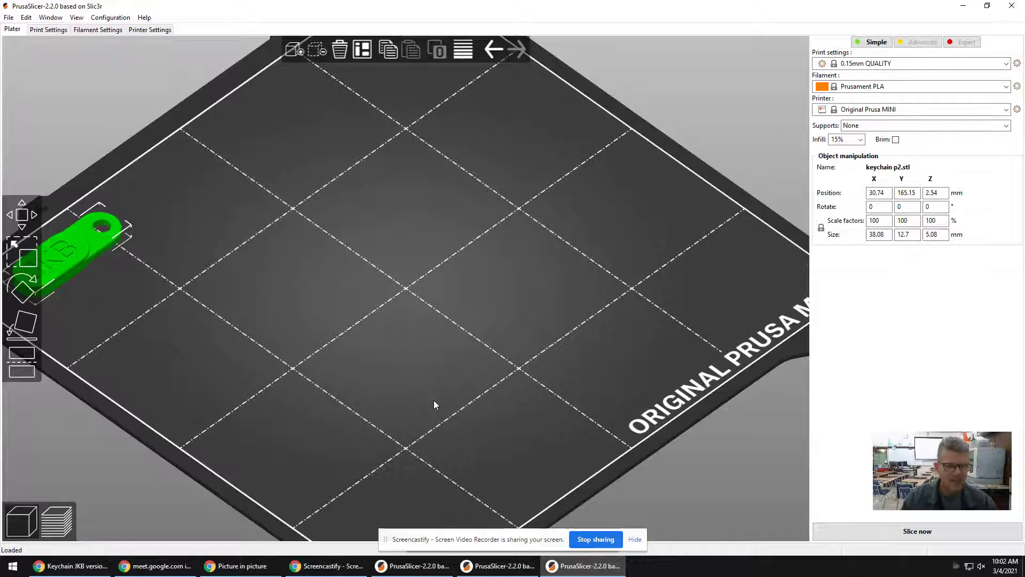
drag(62, 245, 388, 256)
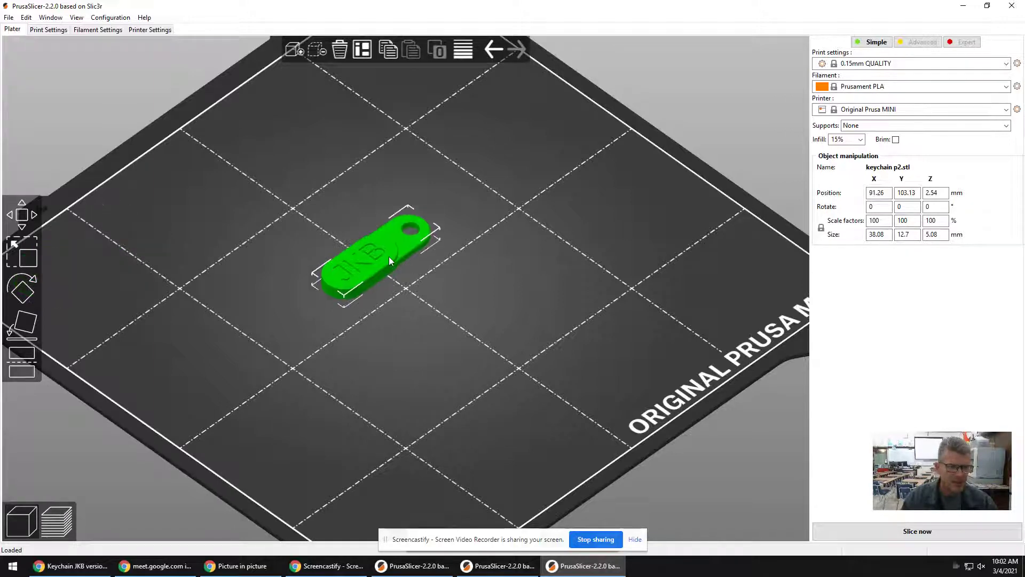
Scale the keychain to 103.94%, rotate it to run the other way, and lay it flat
click(25, 246)
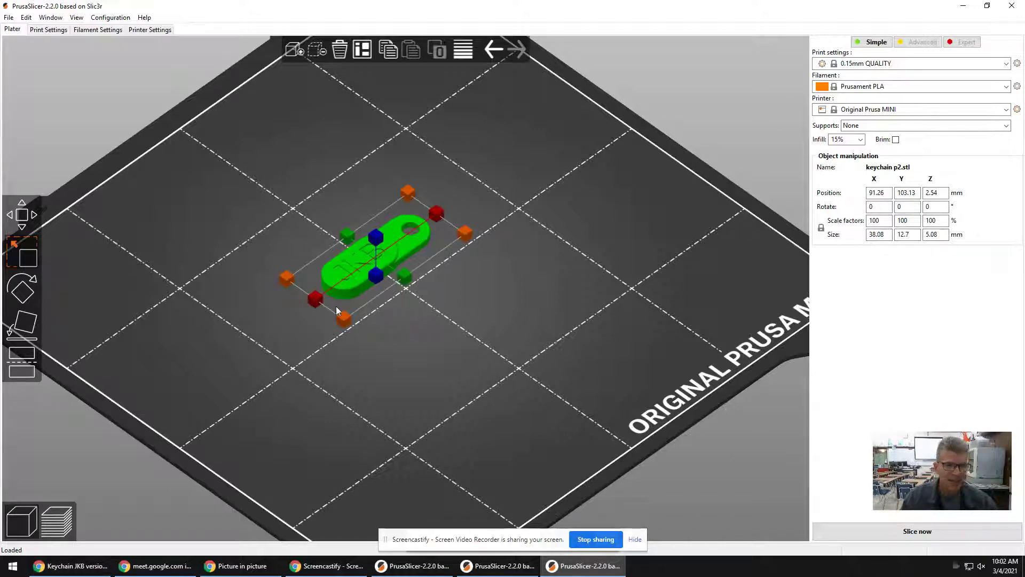
drag(344, 319, 341, 325)
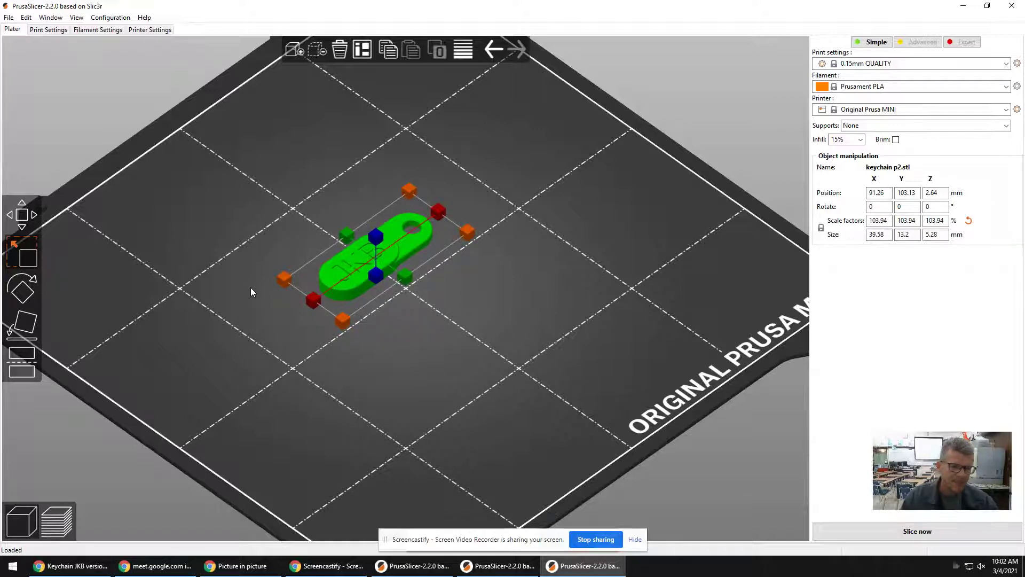
click(22, 291)
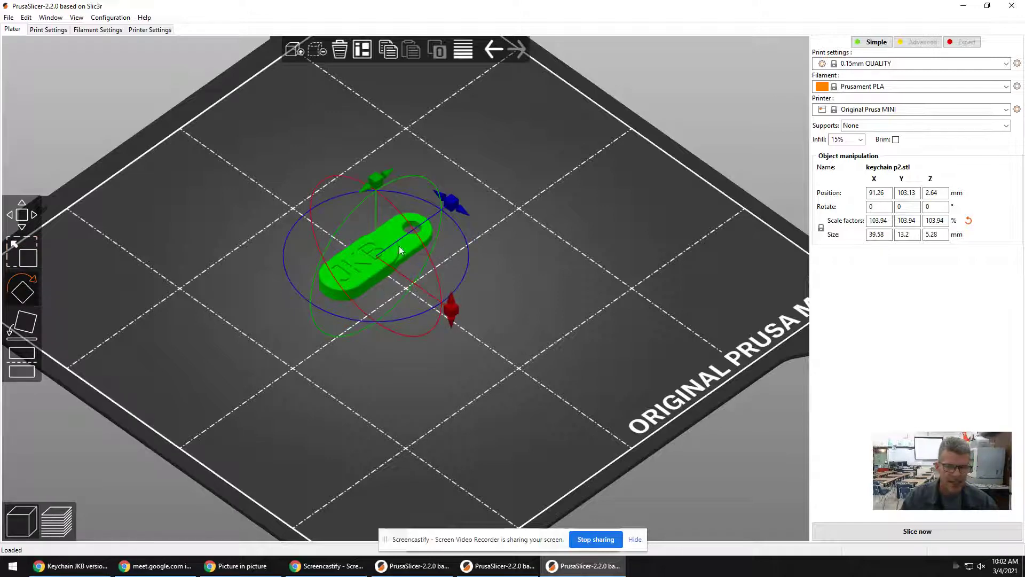
drag(451, 203, 451, 309)
drag(438, 201, 447, 201)
drag(377, 184, 377, 181)
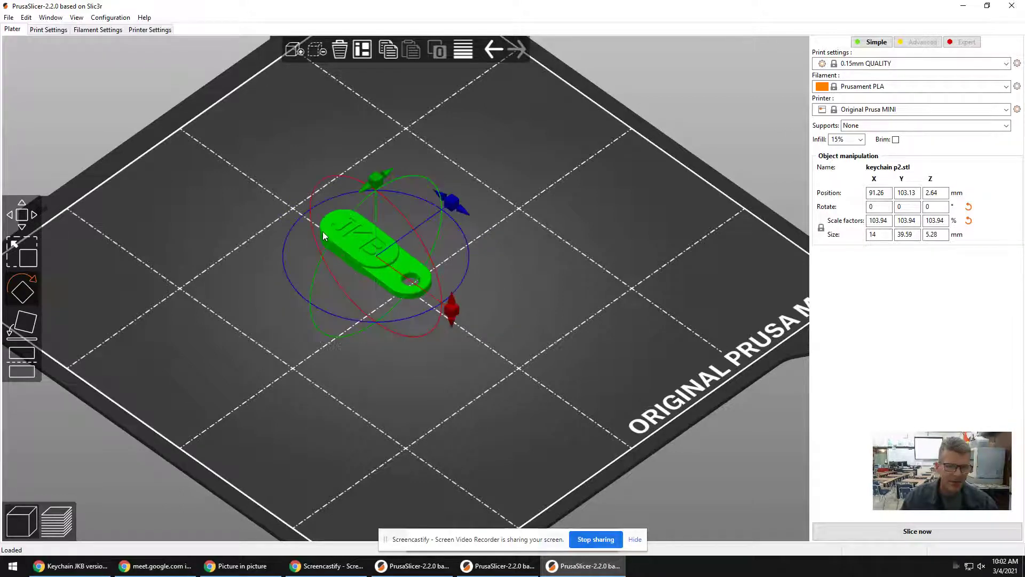
click(19, 324)
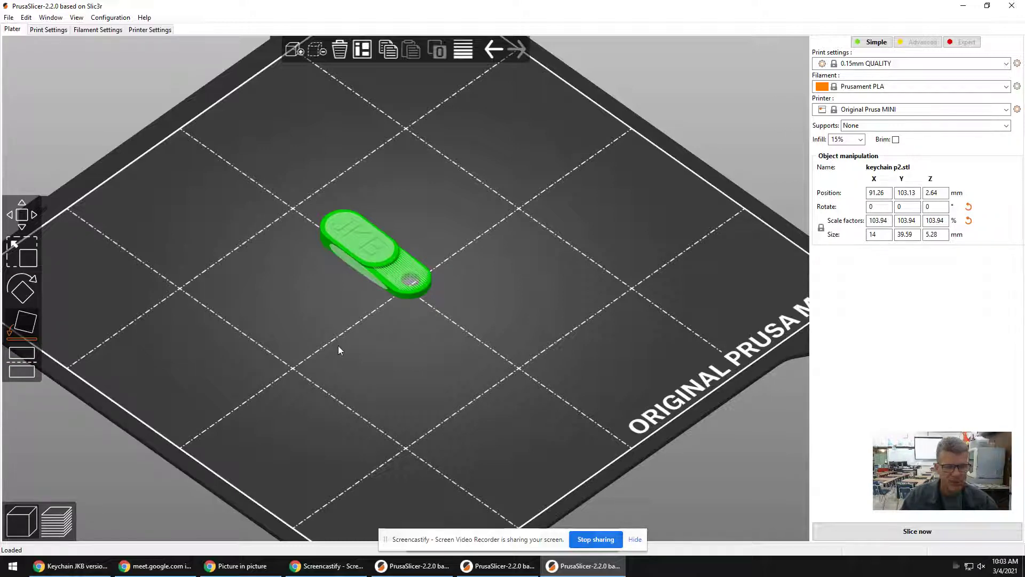
Orbit the bed view to a low side angle and open the Print settings combo box
mouse_move(338, 345)
middle_down()
mouse_move(341, 331)
mouse_move(345, 340)
middle_up()
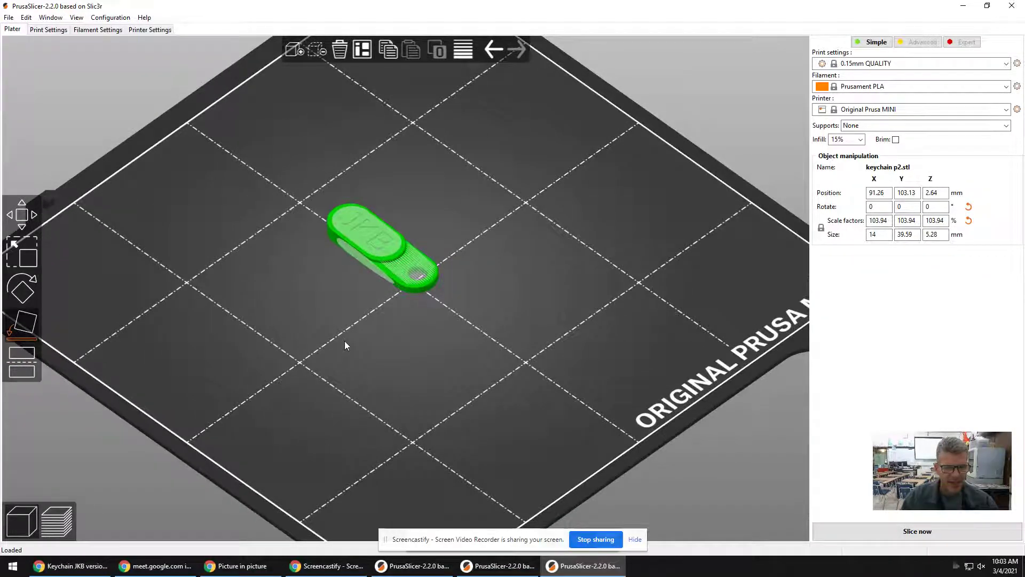
drag(344, 341, 355, 320)
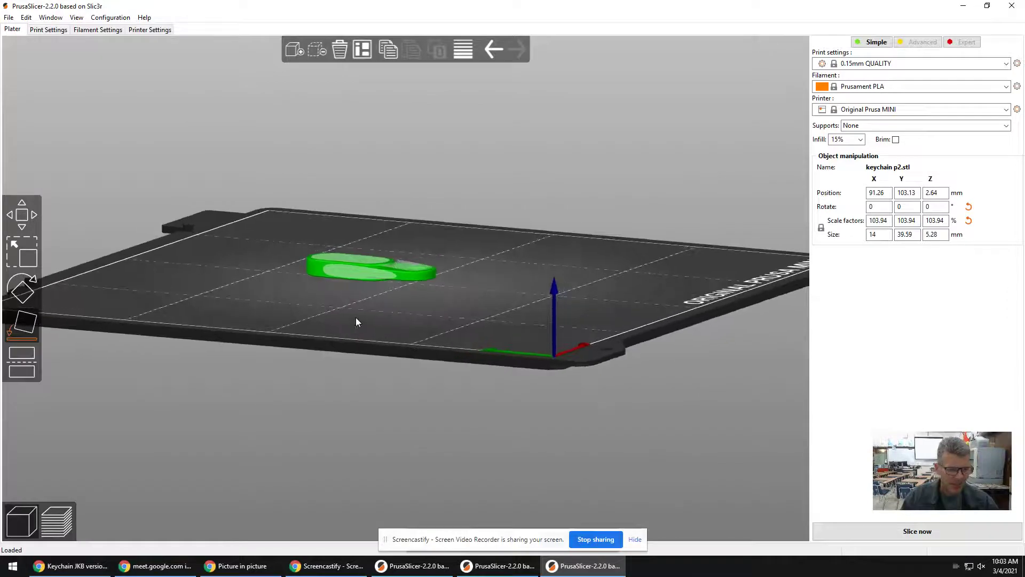
click(885, 65)
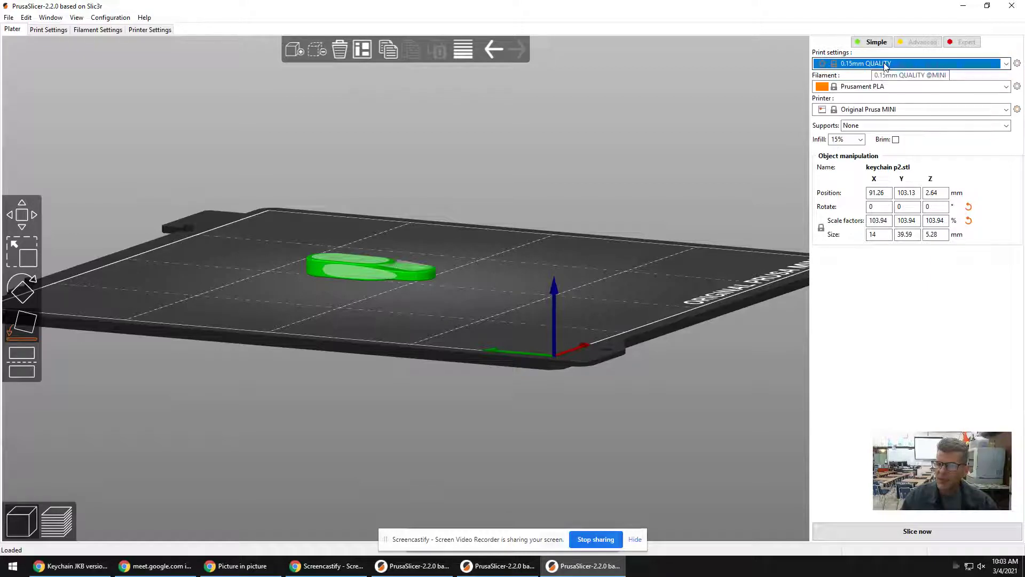
Set supports to Everywhere, accept bridging-perimeter detection, and zoom in edge-on to the keychain
click(854, 128)
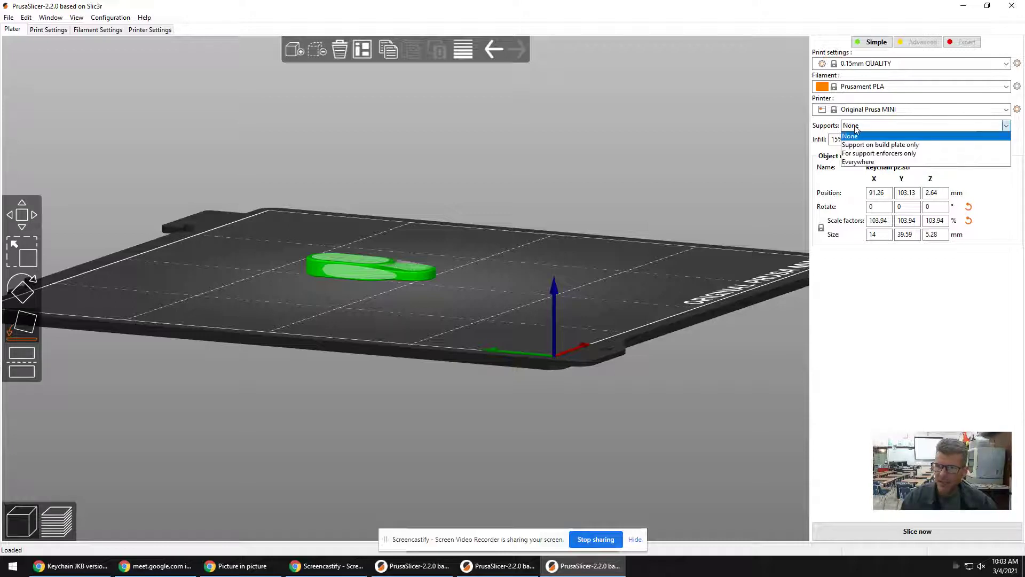
click(860, 163)
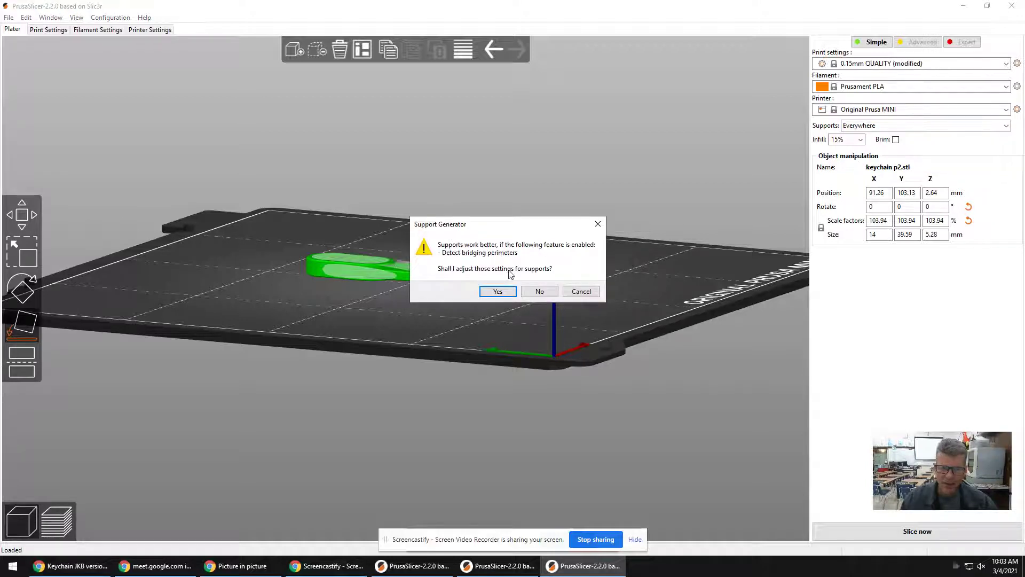
click(499, 291)
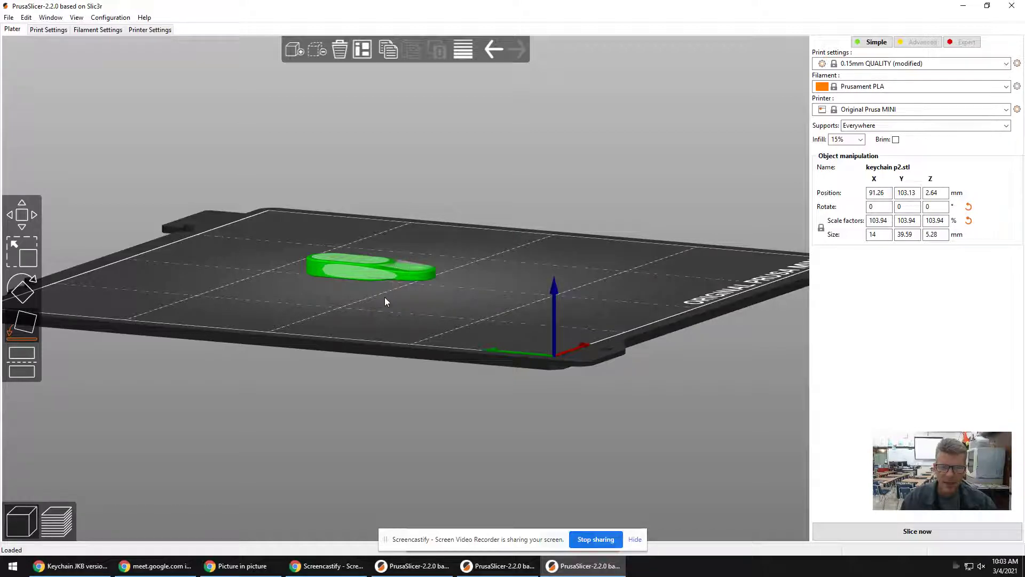
drag(387, 302, 408, 286)
scroll(406, 282, up, 10)
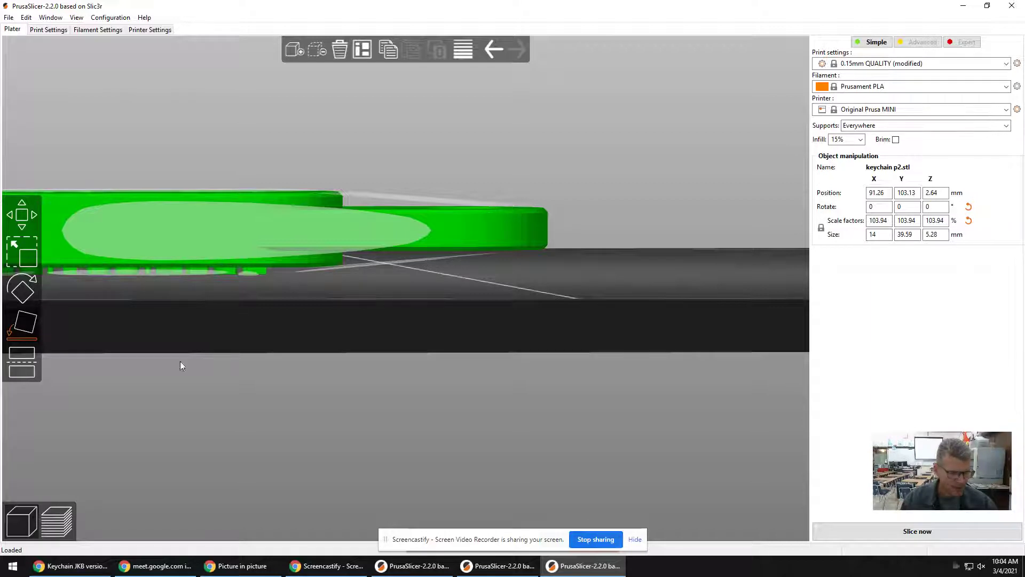
Slice the keychain to preview its layers, then return to the 3D editing view
click(57, 519)
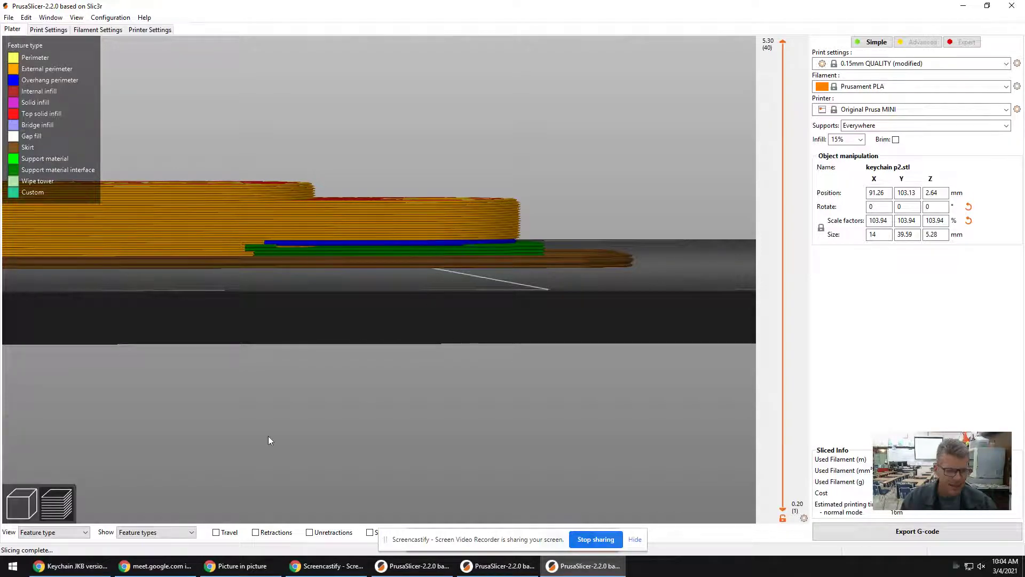
click(19, 503)
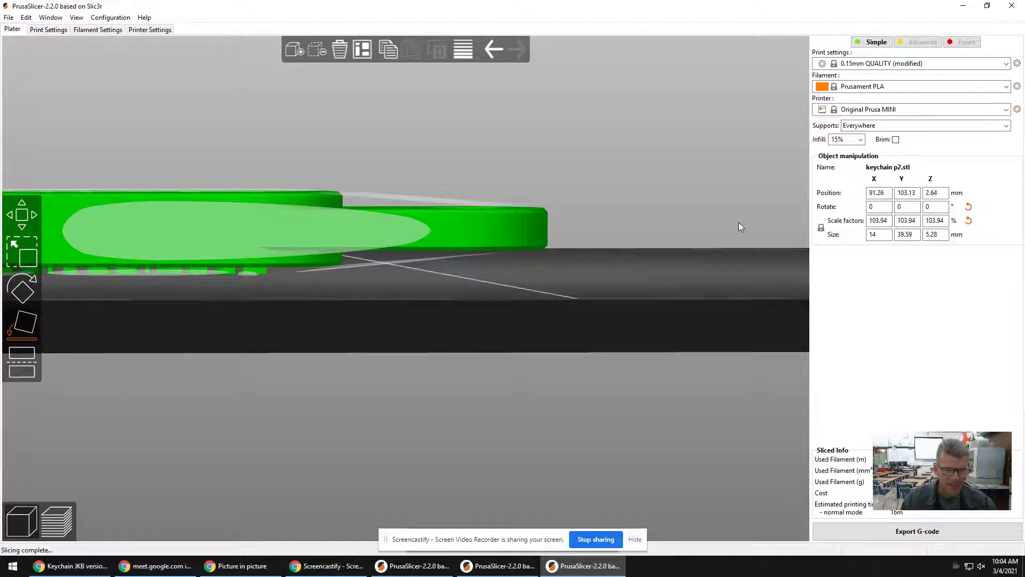
Try slicing with supports set to None and dismiss the empty-layers error
click(884, 126)
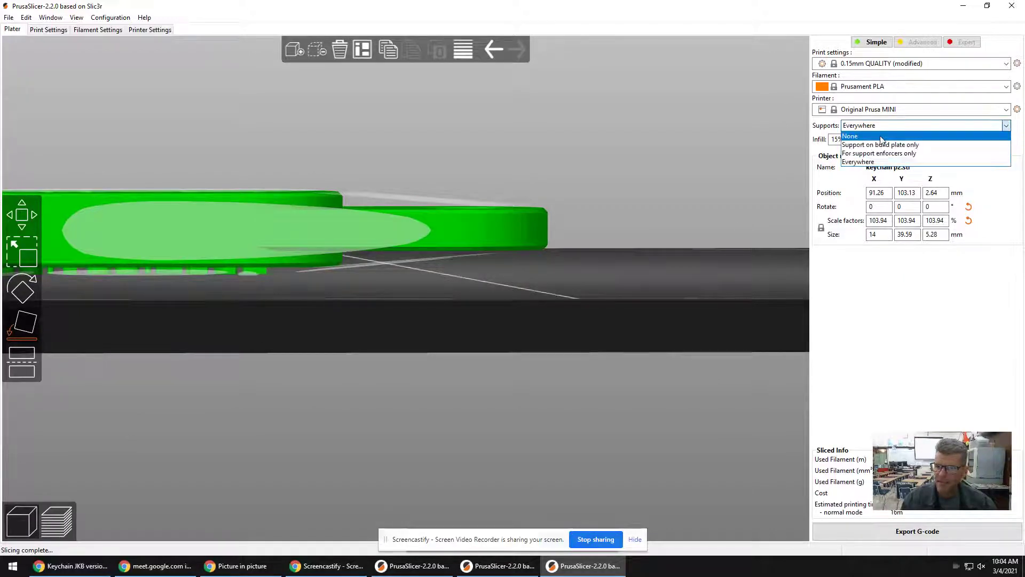
click(852, 136)
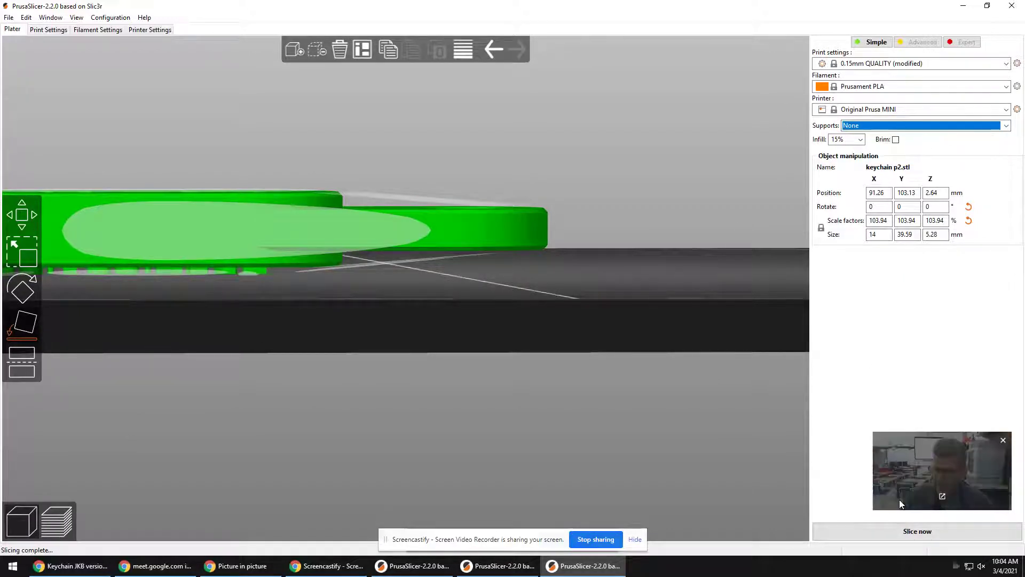
click(913, 533)
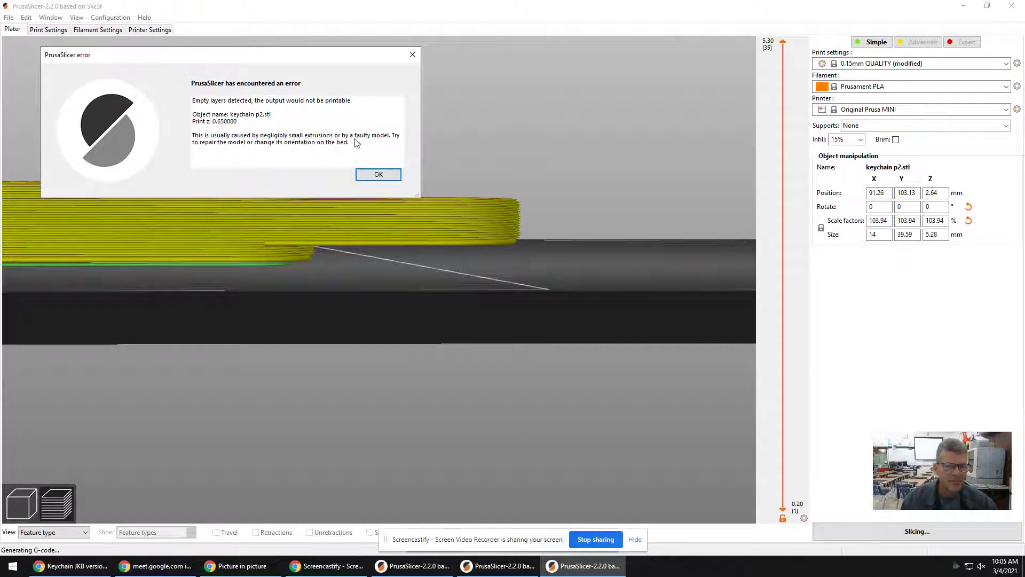
click(370, 175)
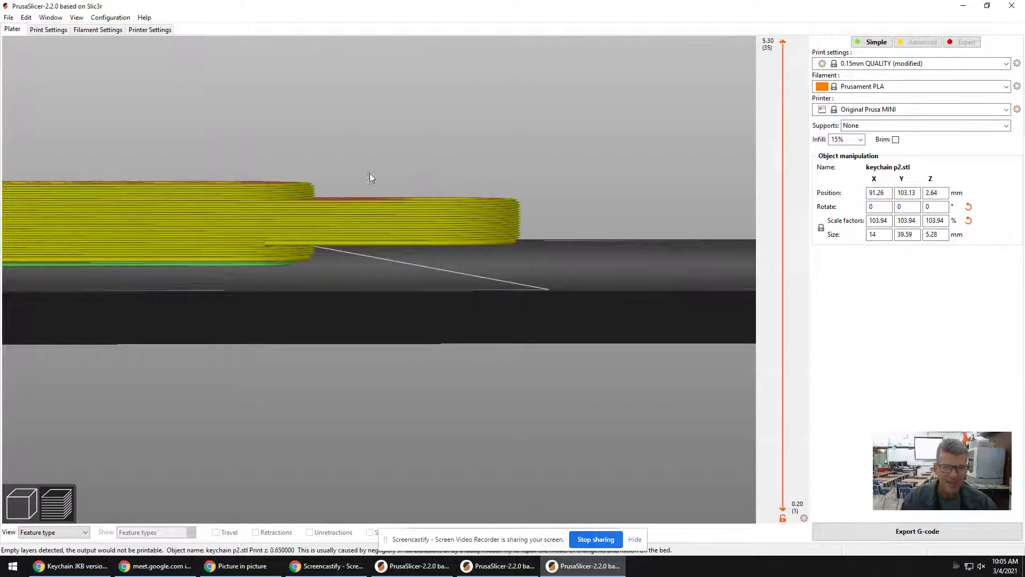
Set supports back to Everywhere and re-slice the keychain
click(881, 126)
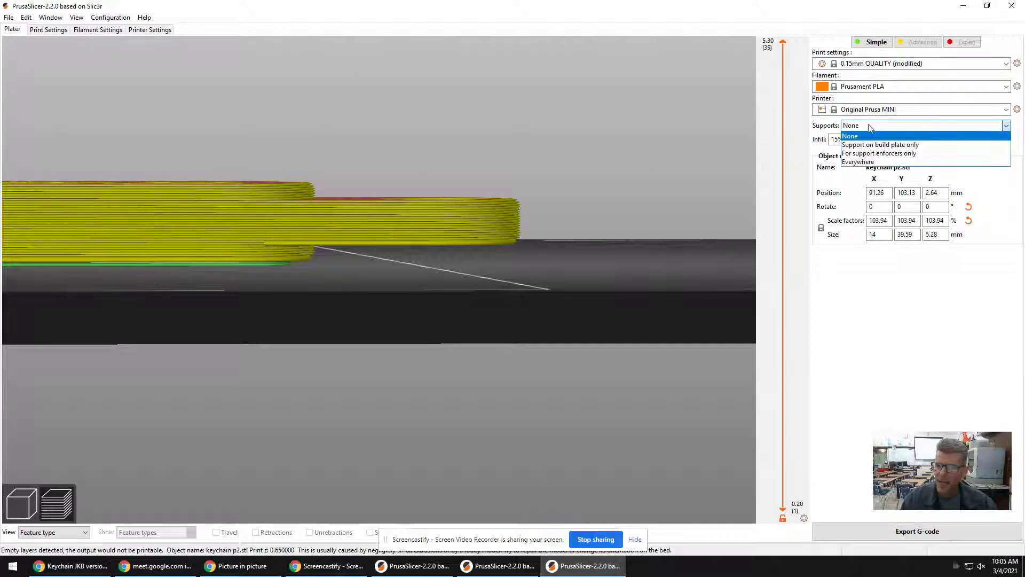
click(858, 164)
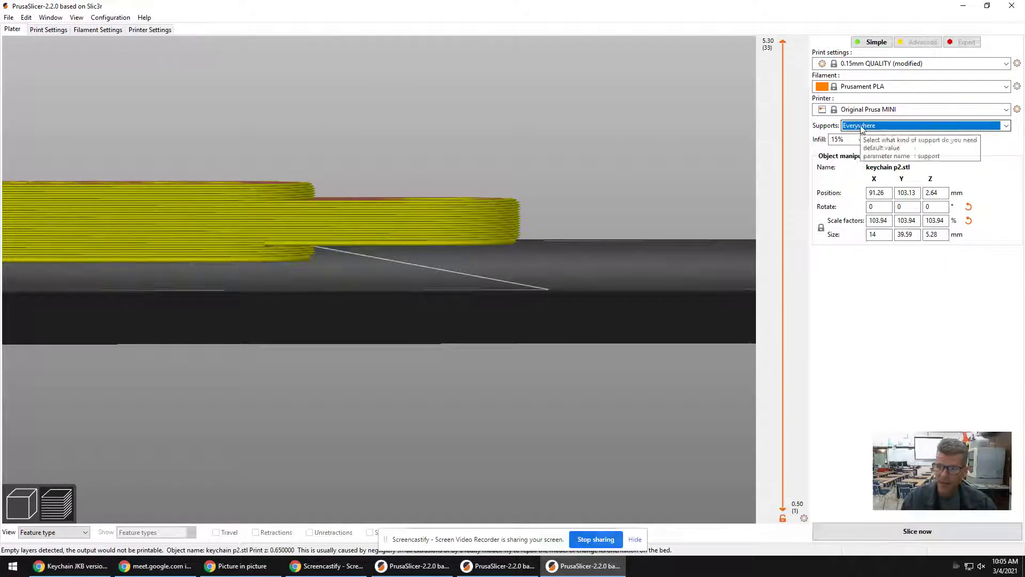
click(919, 532)
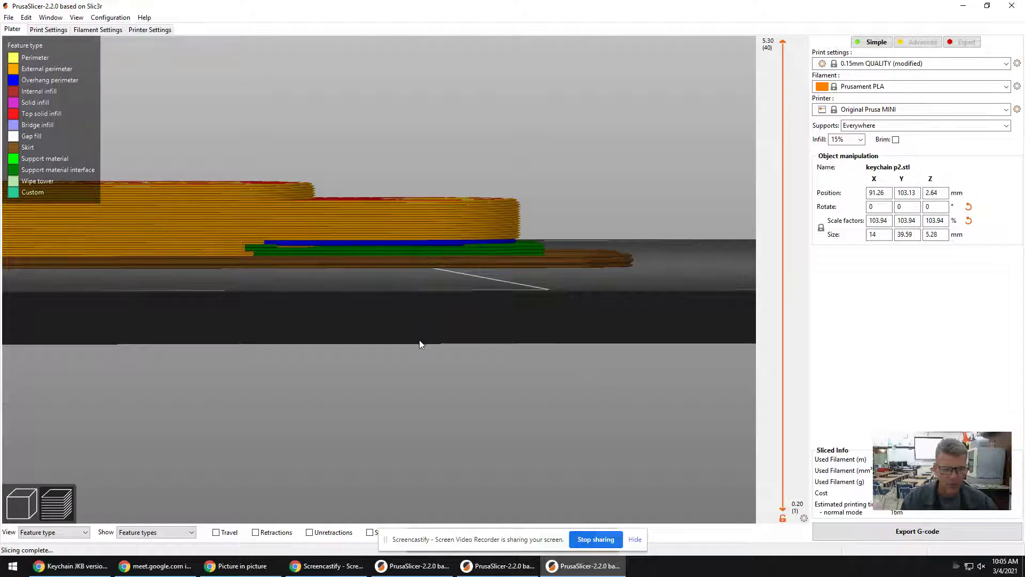
View the sliced keychain from above, show layers up to 4.40 mm, and zoom out
mouse_move(418, 340)
mouse_down()
mouse_move(440, 347)
mouse_move(412, 354)
mouse_up()
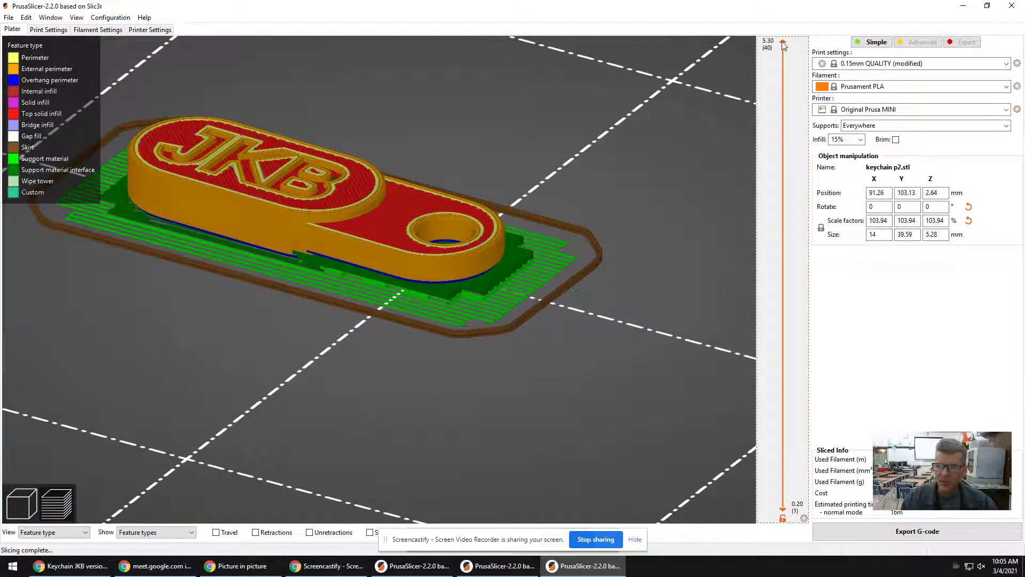
mouse_move(783, 46)
mouse_down()
mouse_move(781, 514)
mouse_move(780, 189)
mouse_move(791, 51)
mouse_up()
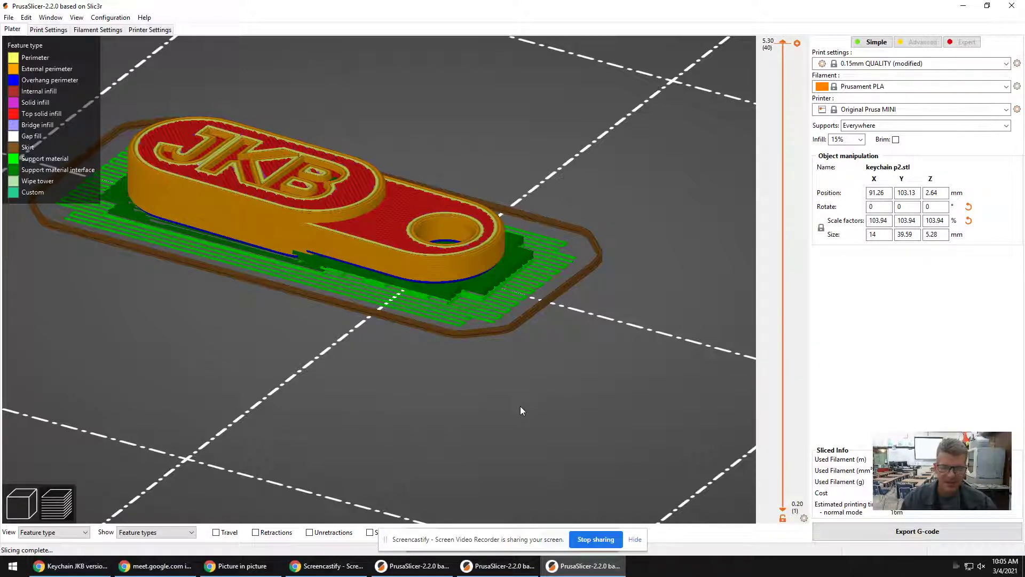
scroll(531, 401, down, 5)
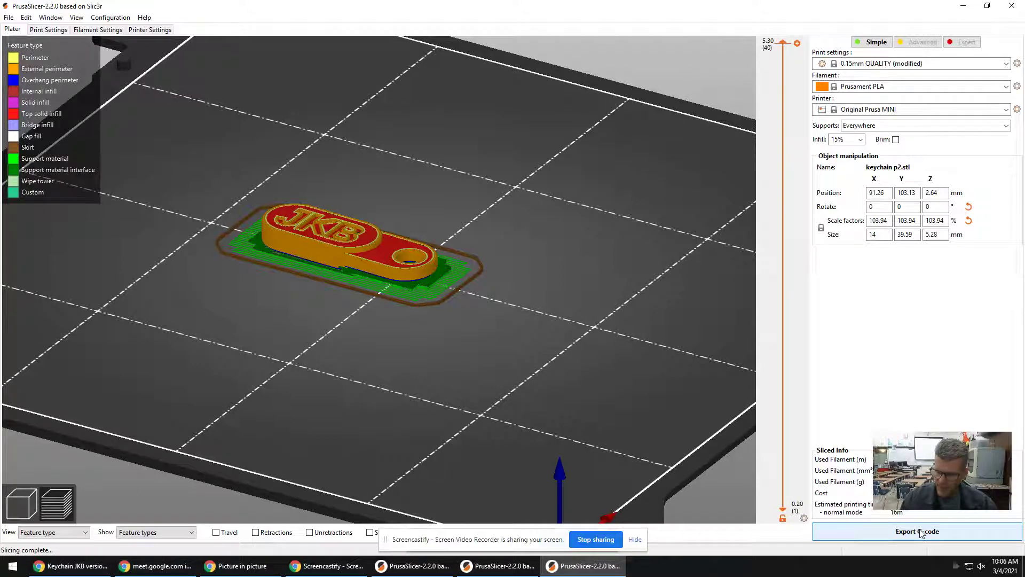
Export the G-code as 'p2 keychain' to the PRUSAI3MK3S (D:) drive
click(920, 532)
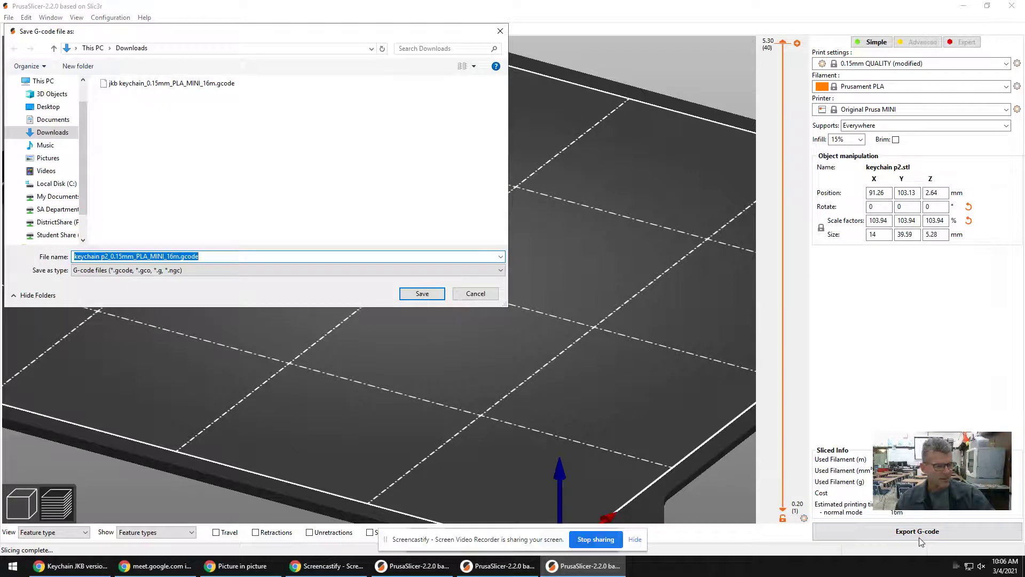
mouse_move(961, 488)
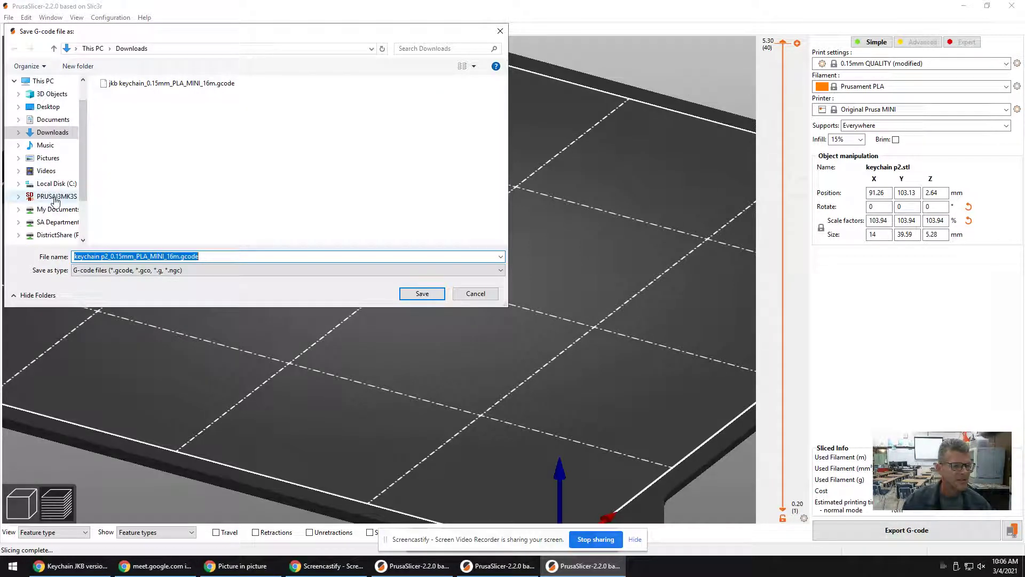
click(54, 197)
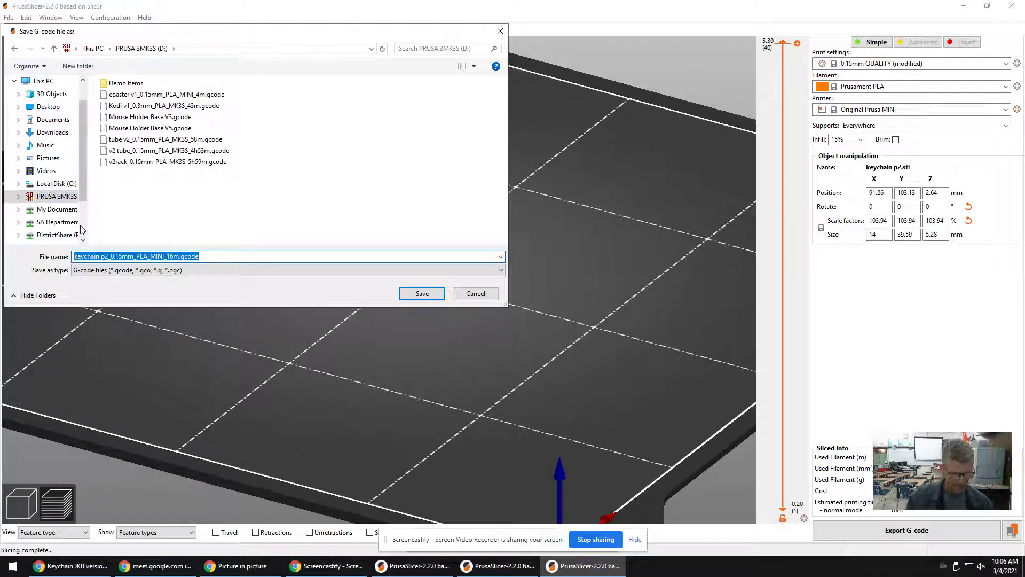
text(p2)
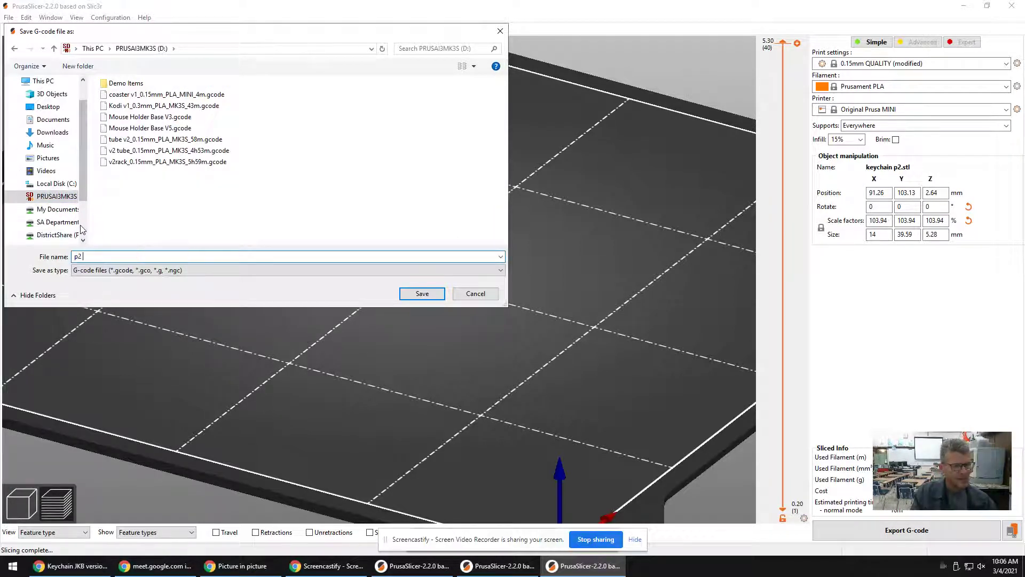
text( keychain)
click(430, 293)
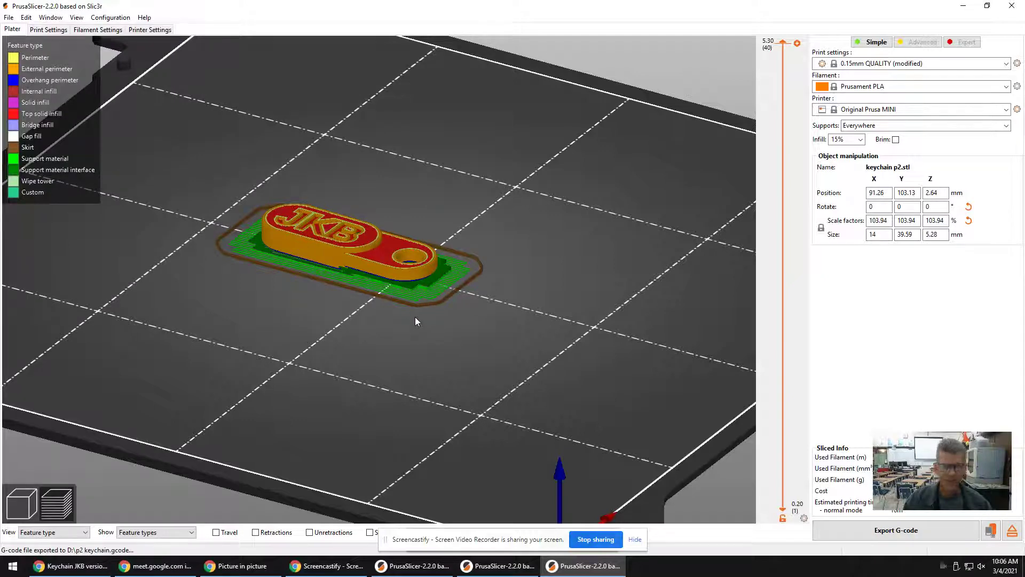
click(962, 6)
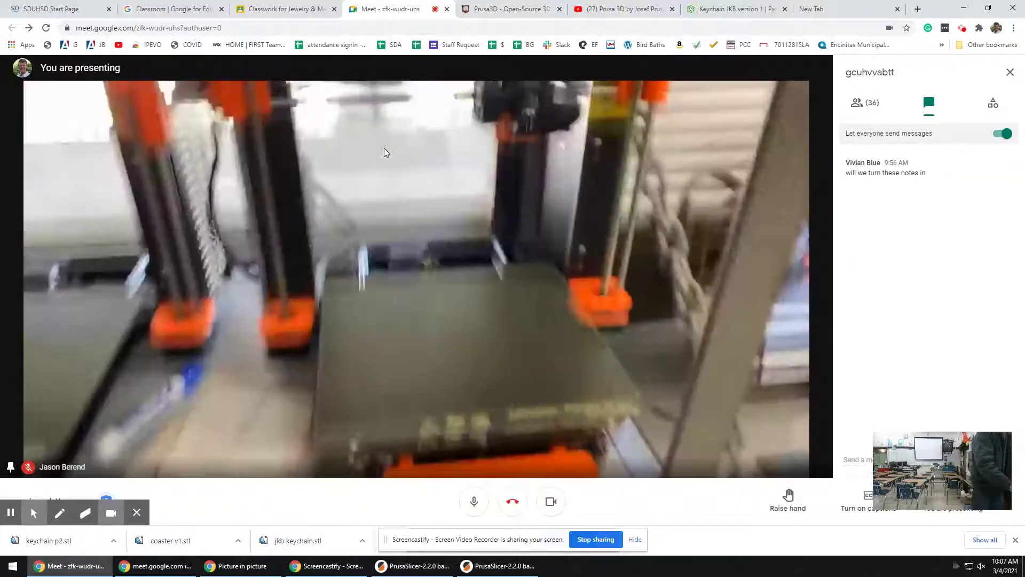